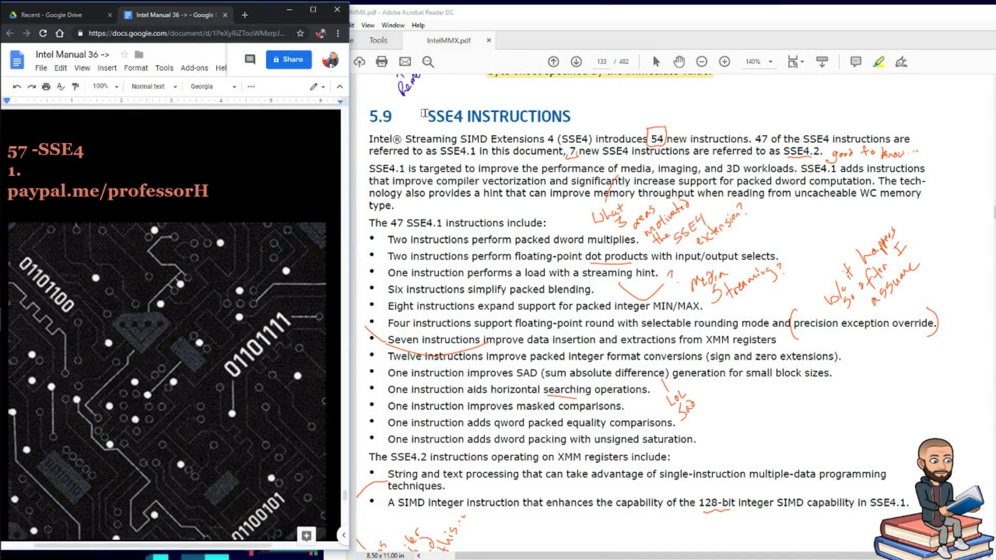
Highlight the 5.9 SSE4 INSTRUCTIONS heading and the word 'Extensions' in the Intel manual.
left_click(425, 113)
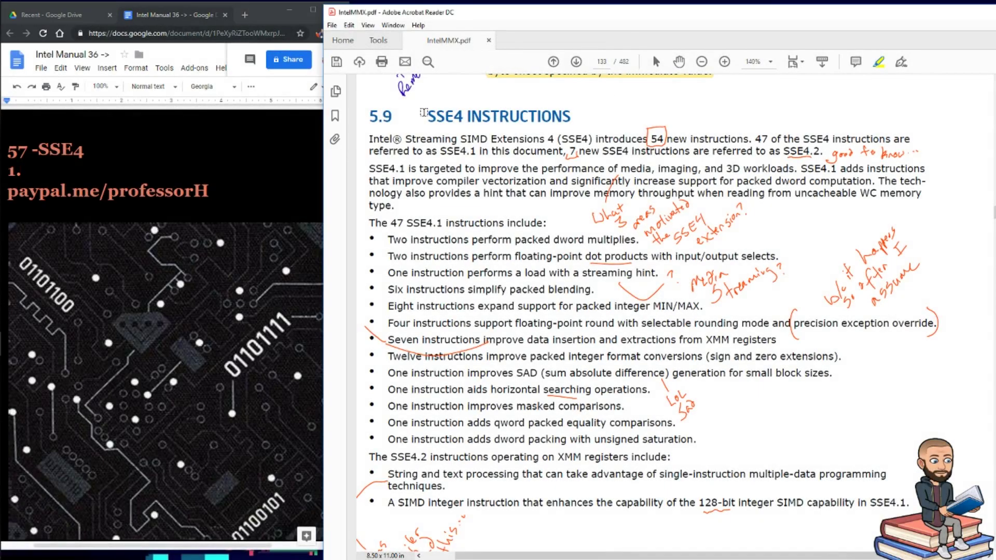
left_click_drag(425, 114, 571, 116)
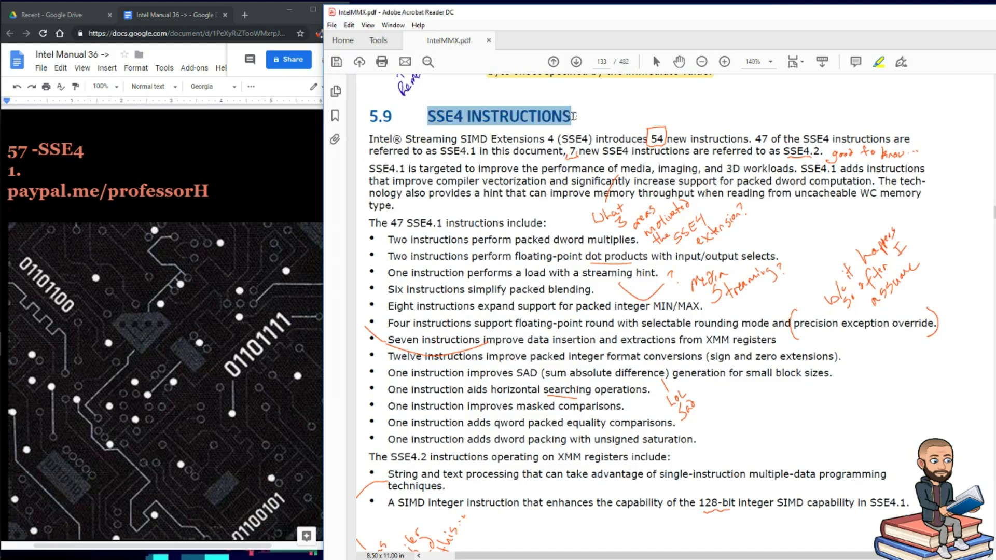
left_click_drag(489, 139, 536, 140)
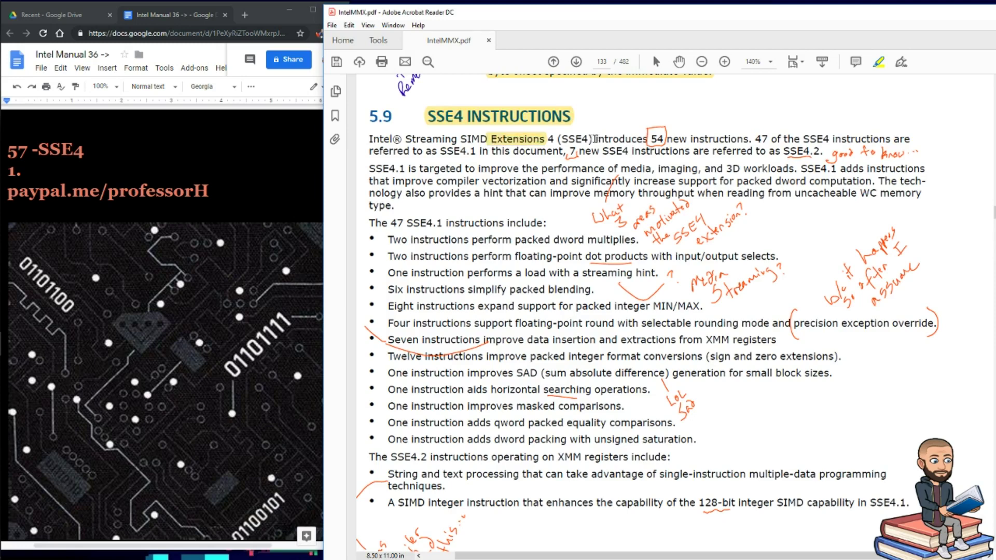
Highlight the opening sentences from the 54 new instructions through the SSE4.2 sentence.
left_click_drag(595, 139, 476, 150)
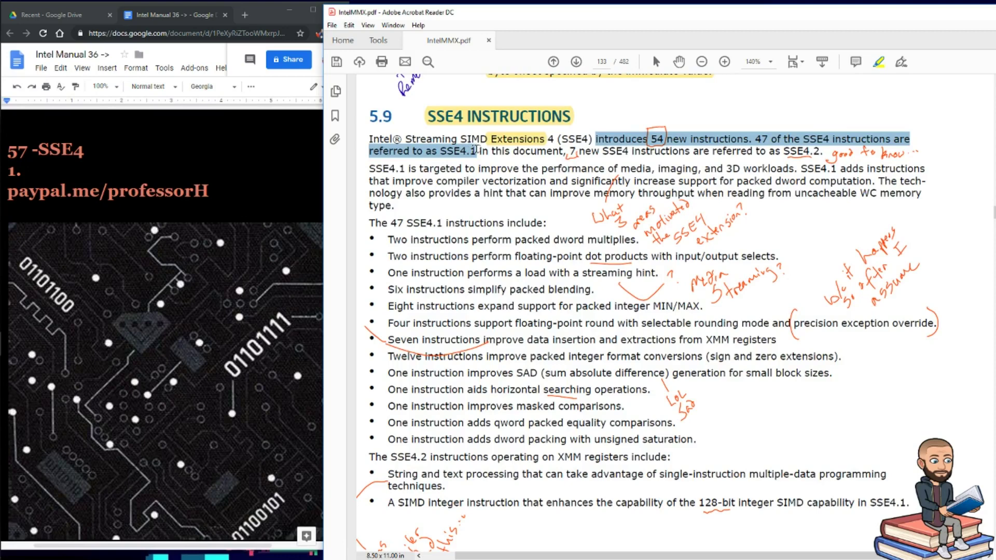
left_click_drag(476, 151, 825, 152)
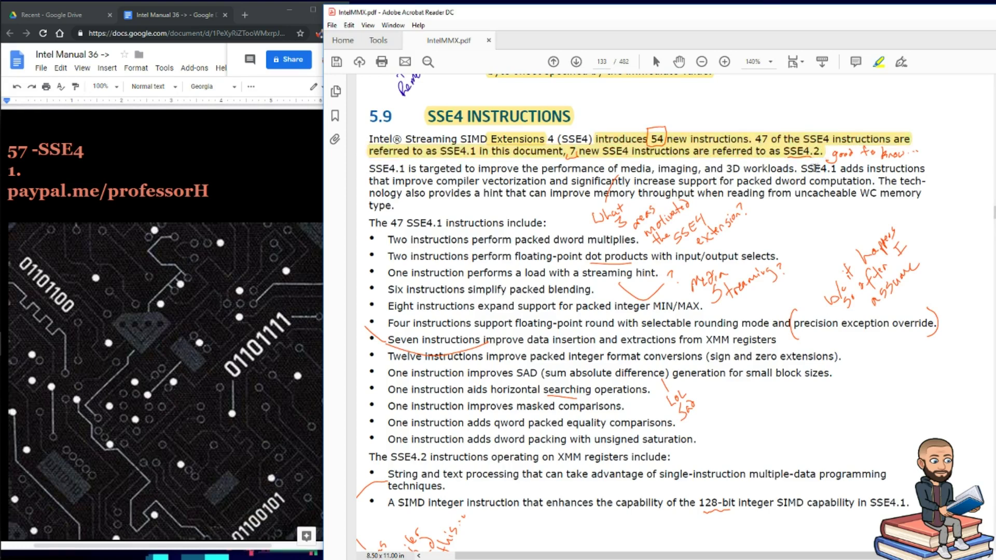
triple_click(371, 169)
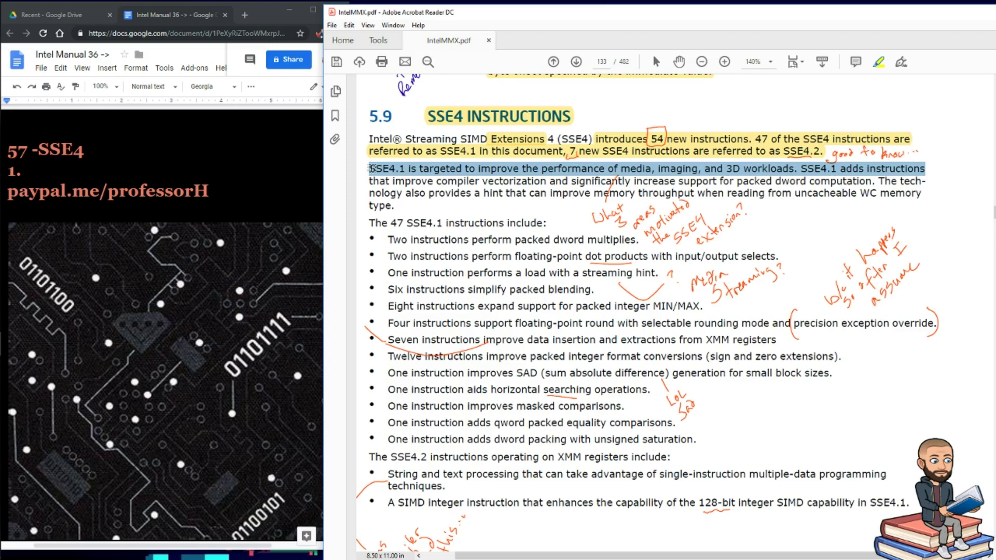
Highlight the 'SSE4.1 is targeted…' opening line of the SSE4.1 paragraph.
left_click_drag(371, 168, 329, 190)
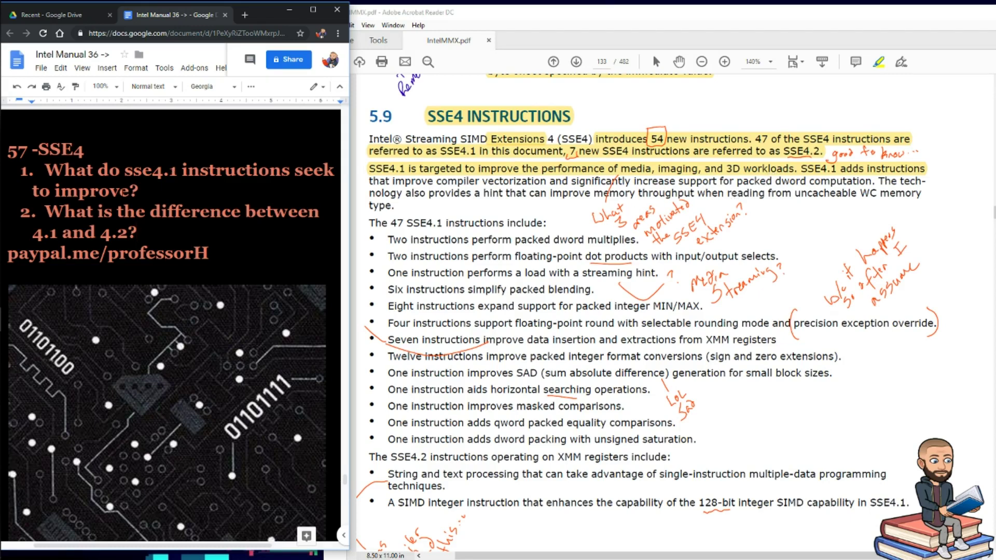
Select question 2 in the notes, then highlight the SSE4.1 paragraph from compiler vectorization through the WC memory sentence.
left_click_drag(45, 211, 147, 233)
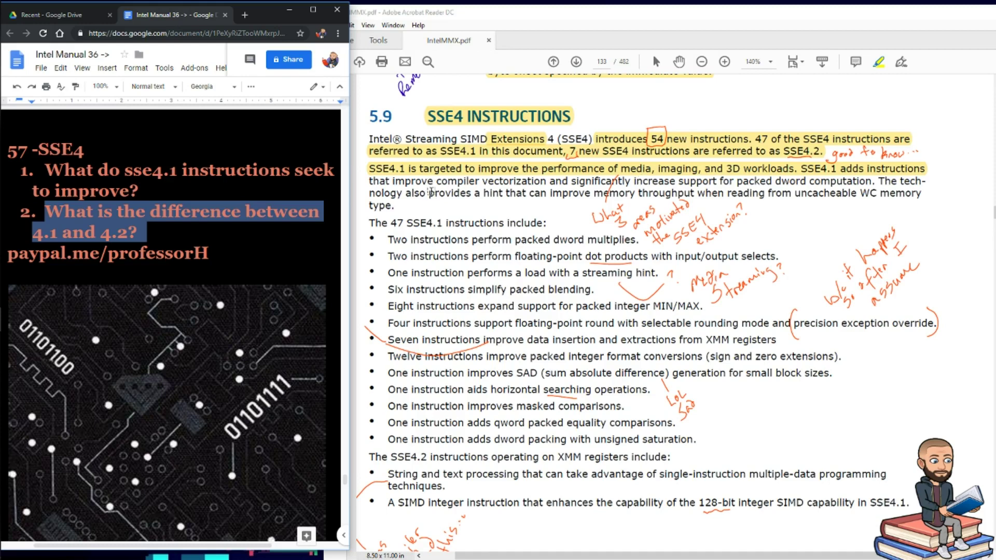
left_click_drag(392, 182, 546, 184)
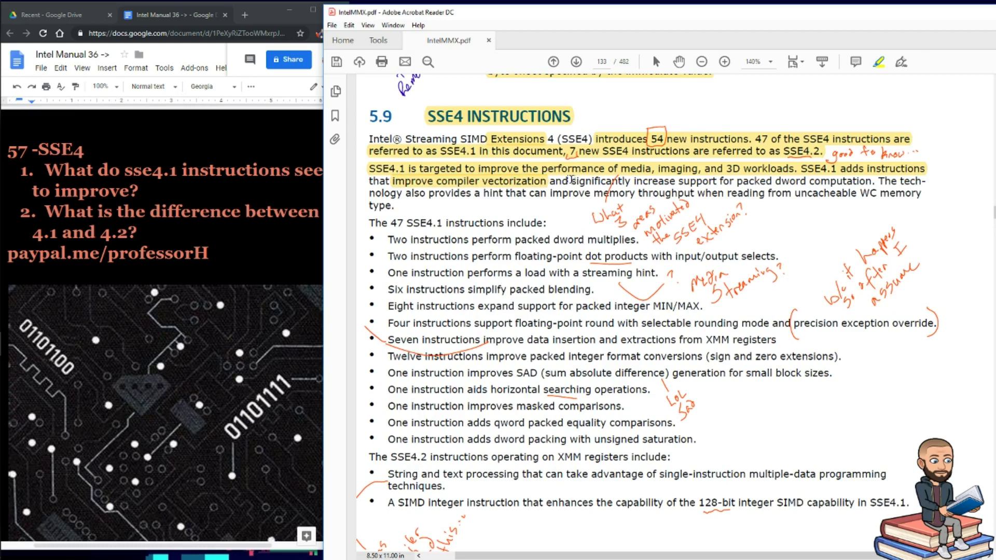
left_click_drag(571, 180, 876, 181)
mouse_move(905, 235)
left_mouse_down()
mouse_move(882, 182)
mouse_move(906, 182)
mouse_move(545, 241)
mouse_move(475, 196)
mouse_move(823, 202)
mouse_move(903, 193)
mouse_move(397, 239)
mouse_move(406, 207)
left_mouse_up()
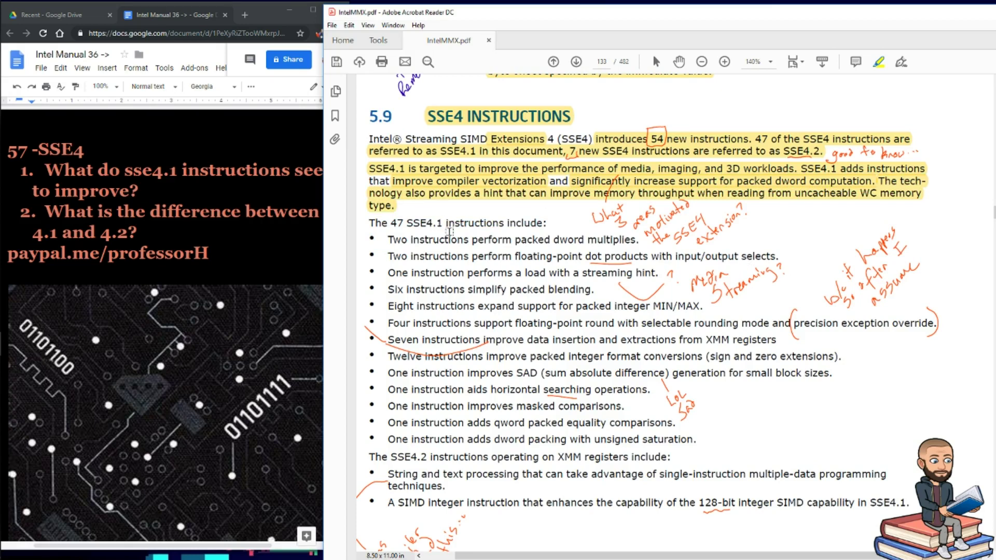
scroll(449, 232, "down", 4)
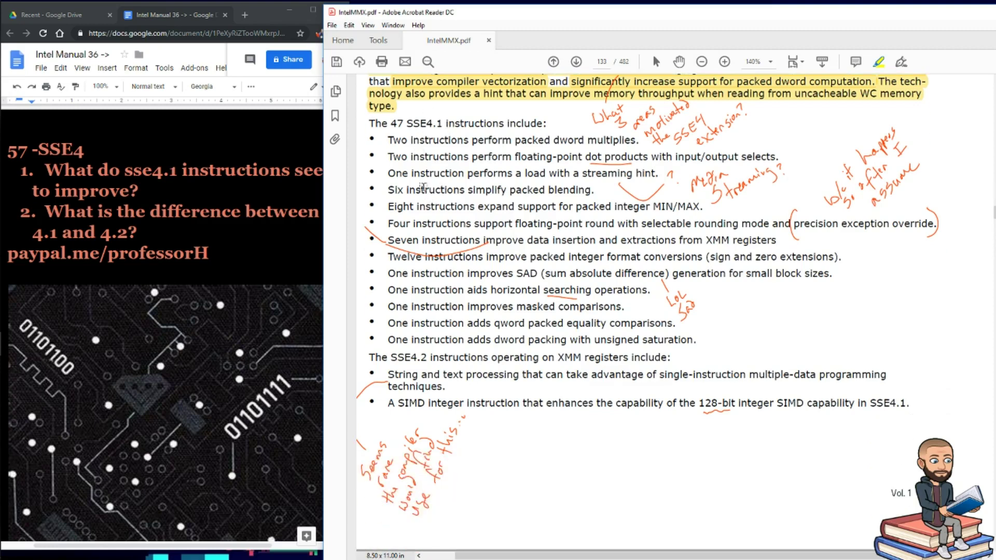
Highlight the SSE4.1 bullets from packed dword multiplies through packed integer MIN/MAX.
left_click_drag(387, 140, 783, 154)
left_click_drag(389, 175, 594, 188)
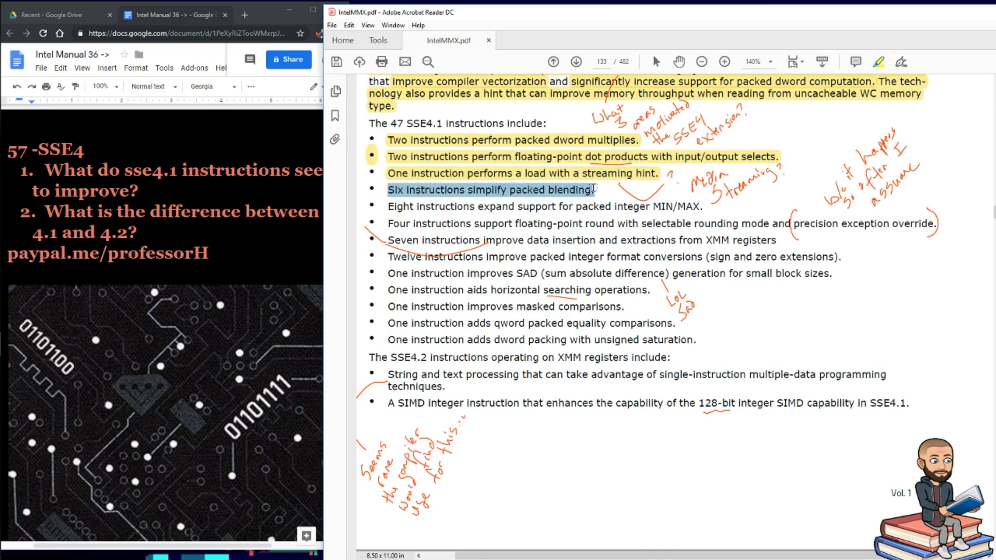
left_click_drag(595, 189, 595, 189)
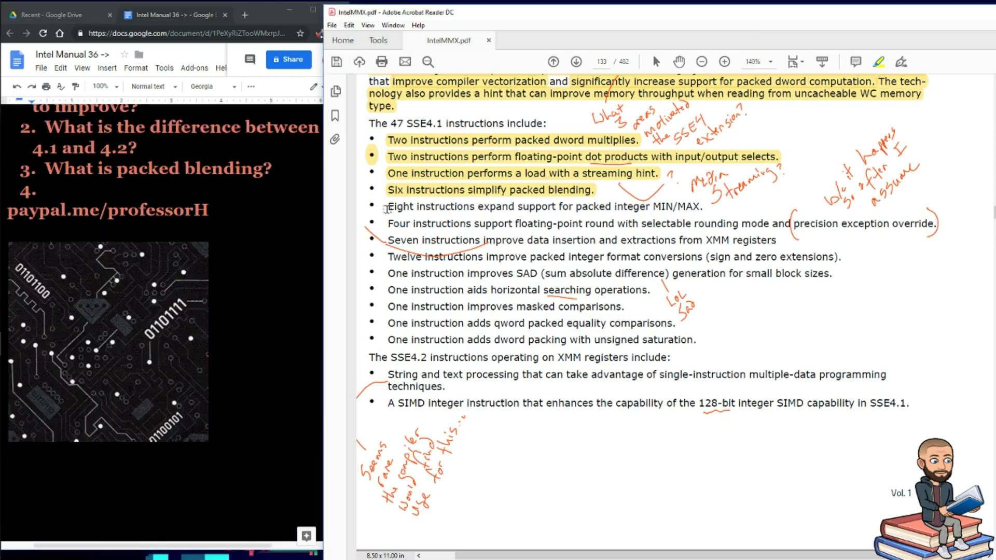
left_click_drag(388, 206, 926, 225)
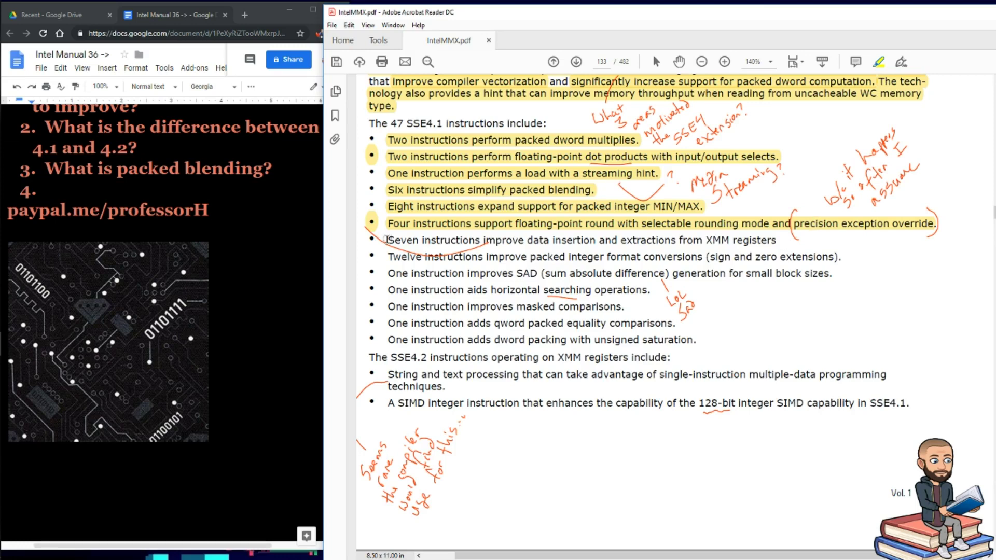
Highlight the XMM insertion/extraction and format conversion bullets, including the closing parenthesis.
left_click_drag(386, 239, 780, 237)
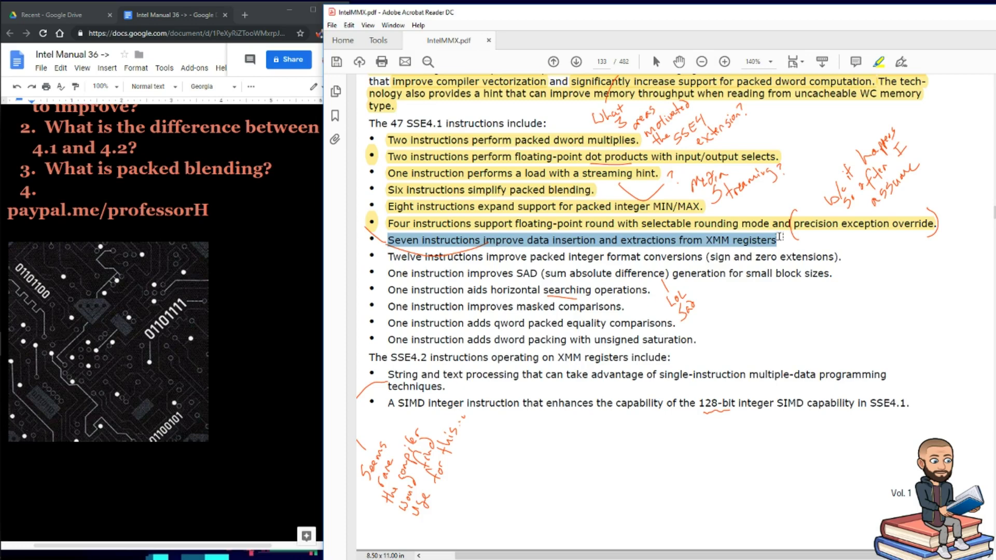
left_click_drag(780, 237, 788, 250)
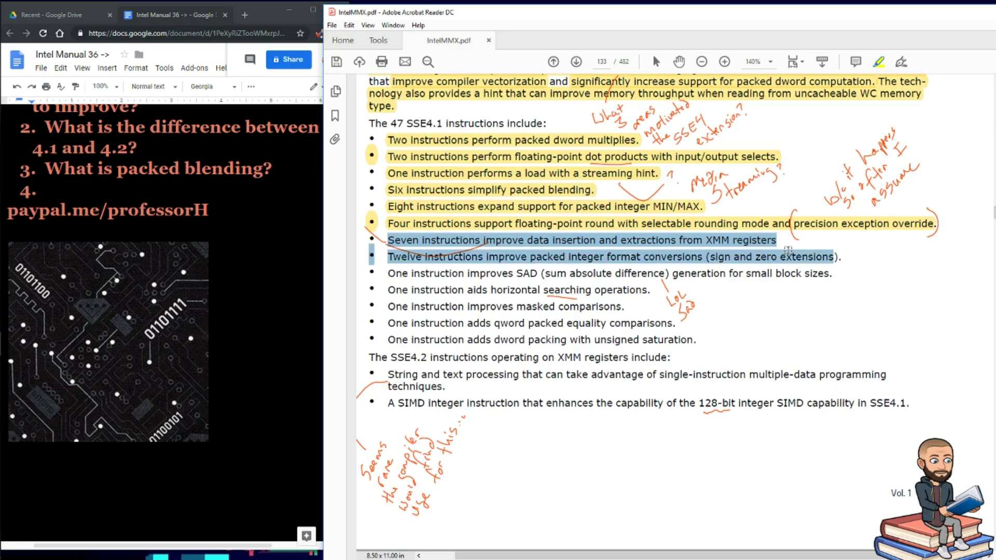
left_click_drag(789, 250, 841, 276)
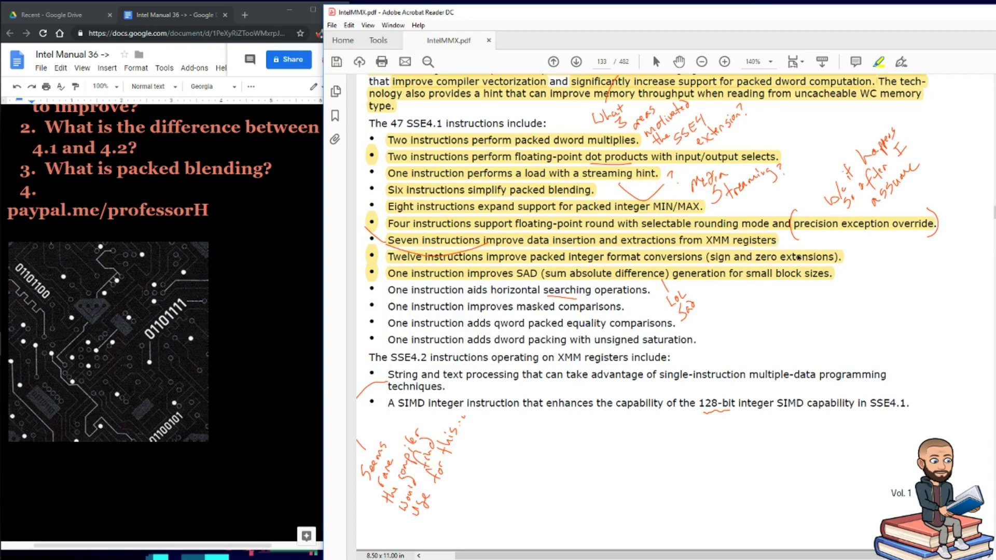
scroll(480, 318, "down", 2)
scroll(462, 244, "down", 3)
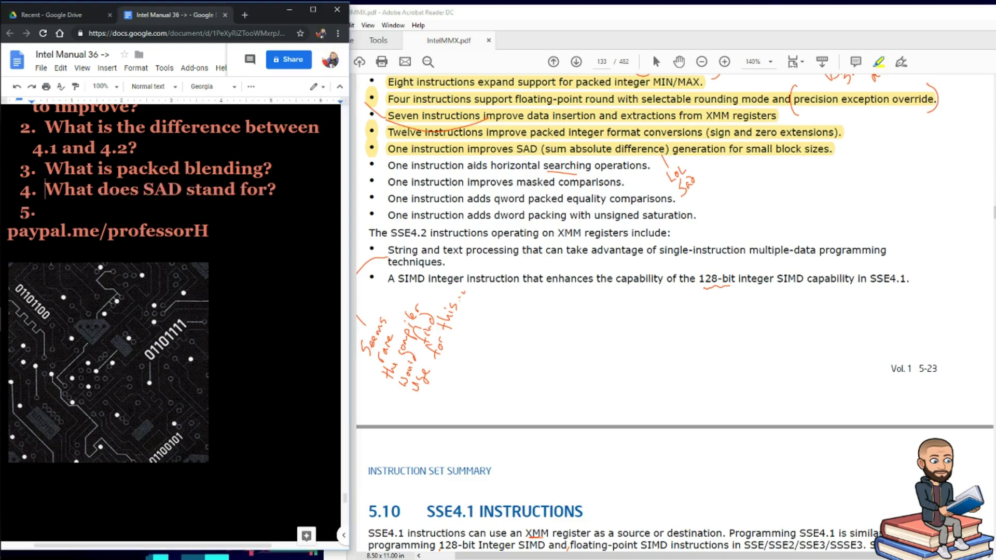
Select question 4 in the notes and highlight the horizontal searching bullet.
key("shift+Down")
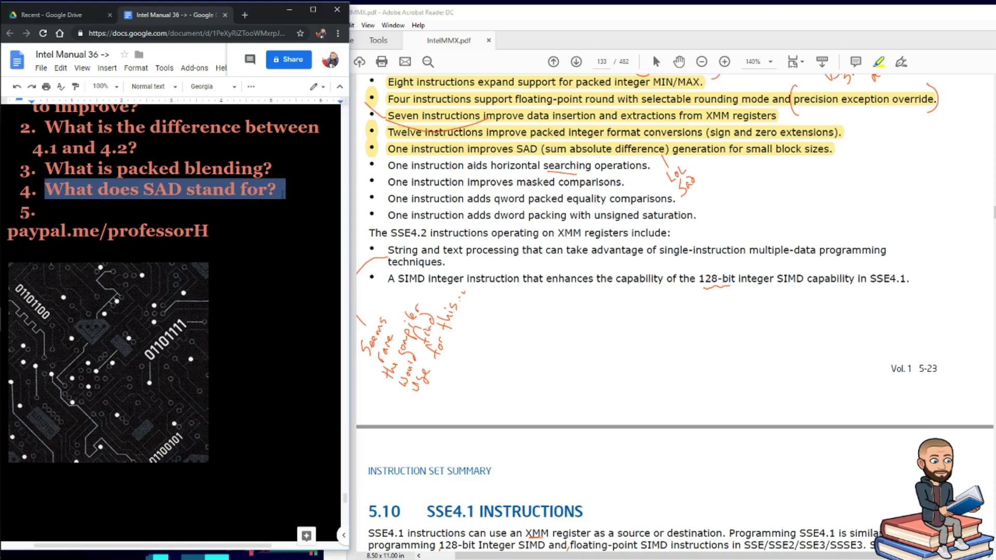
scroll(573, 190, "down", 2)
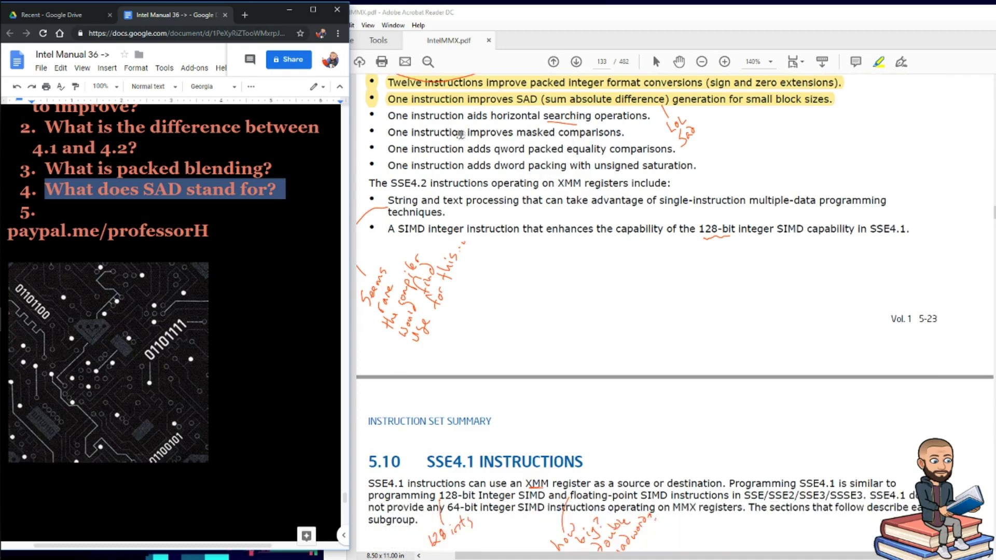
triple_click(382, 112)
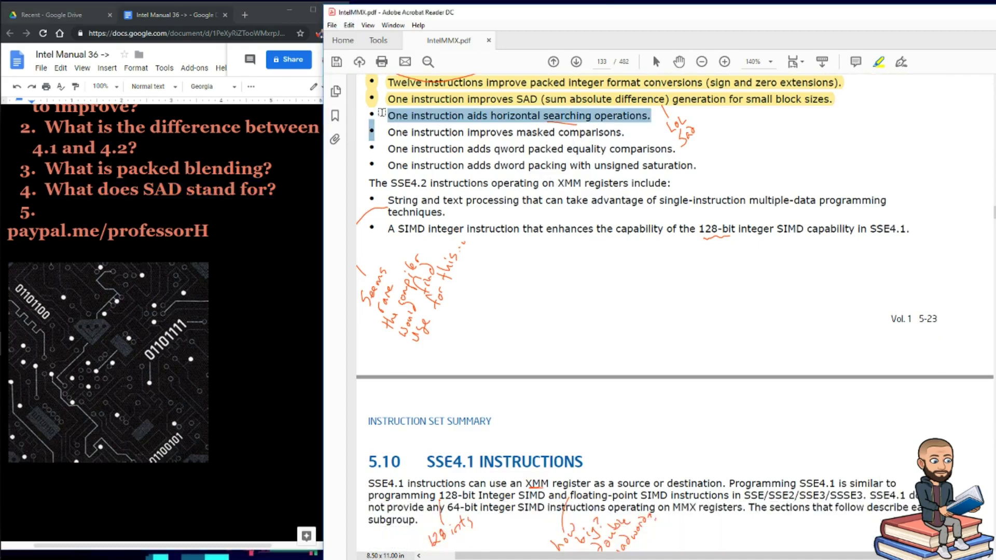
mouse_move(383, 115)
left_mouse_down()
mouse_move(635, 167)
mouse_move(449, 166)
mouse_move(390, 114)
left_mouse_up()
left_click_drag(650, 115, 553, 114)
Highlight the masked comparison, qword and dword packing bullets and the SSE4.2 string and text processing bullet.
left_click_drag(375, 132, 701, 167)
left_click_drag(368, 180, 371, 79)
left_click_drag(386, 199, 448, 218)
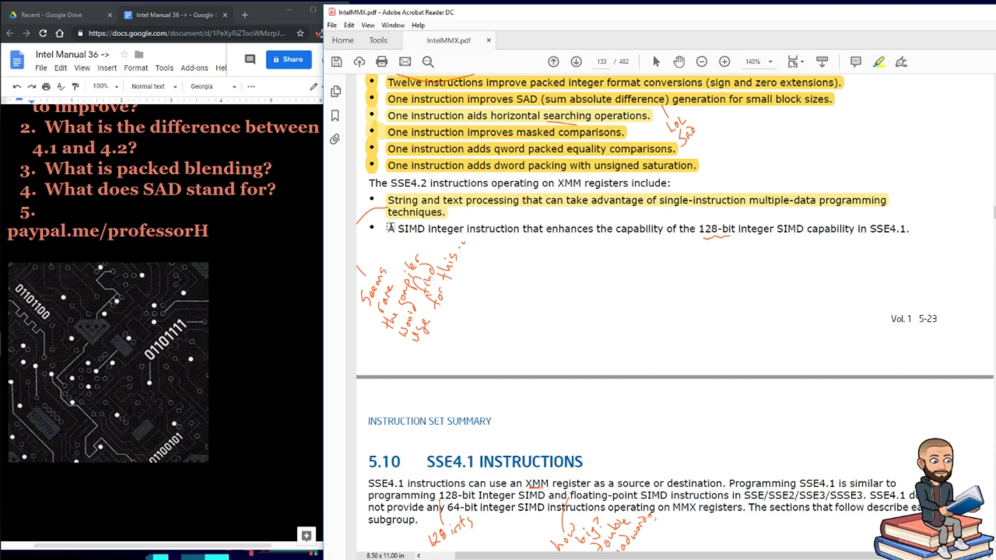
left_click_drag(385, 229, 809, 232)
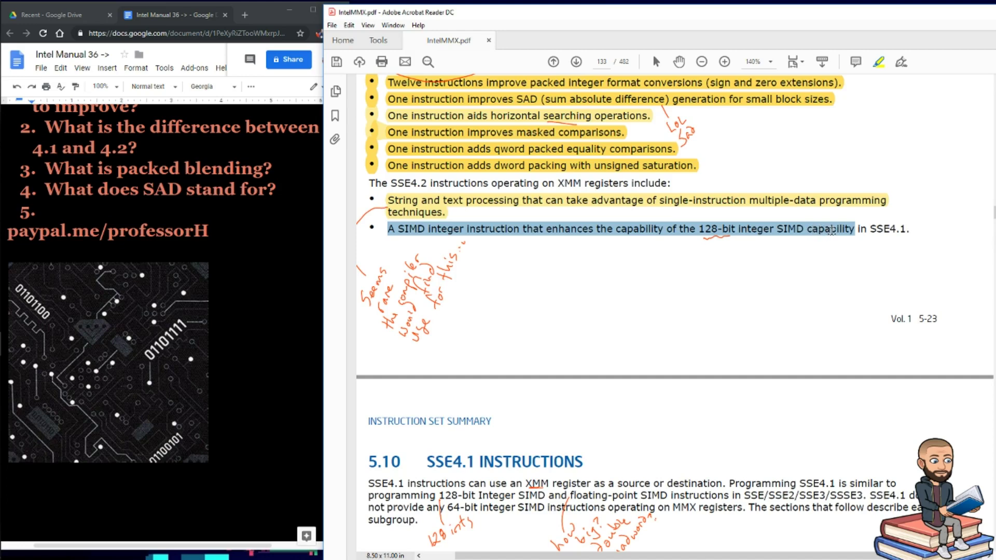
Highlight the 128-bit SIMD capability bullet, select question 5 in the notes, and start item 6.
left_click_drag(832, 235, 832, 235)
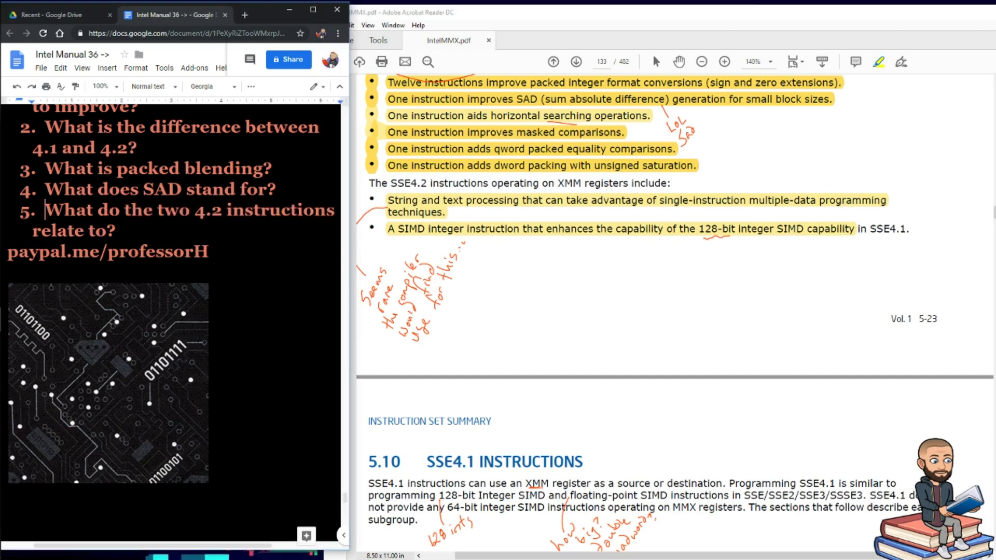
key("ctrl+shift+Right")
key("ctrl+shift+Right")
key("ctrl+shift+Right")
key("ctrl+shift+Down")
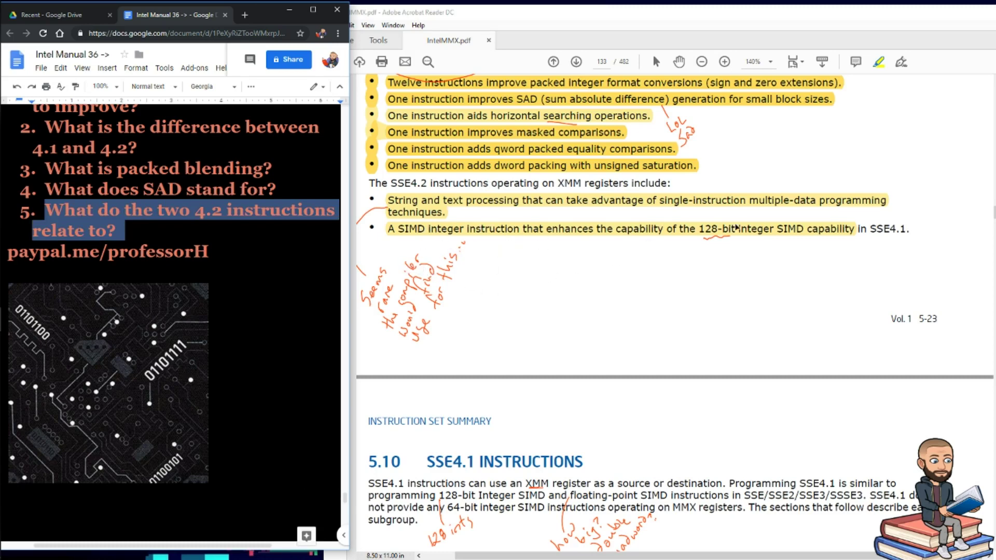
key("End")
key("Return")
left_click(492, 239)
In section 5.10, highlight the XMM register sources/destinations sentence and the 128-bit SIMD programming comparison.
scroll(504, 249, "down", 5)
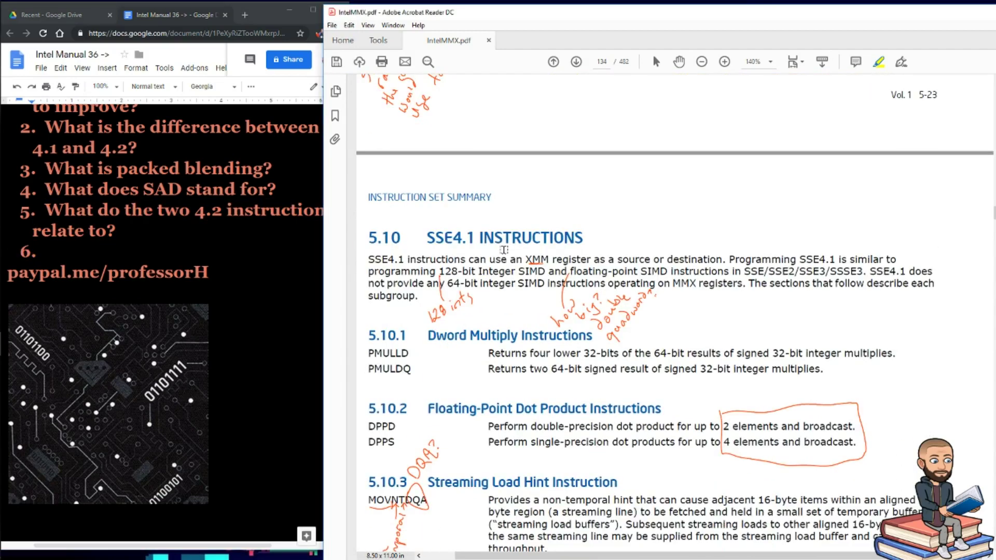
scroll(504, 249, "down", 5)
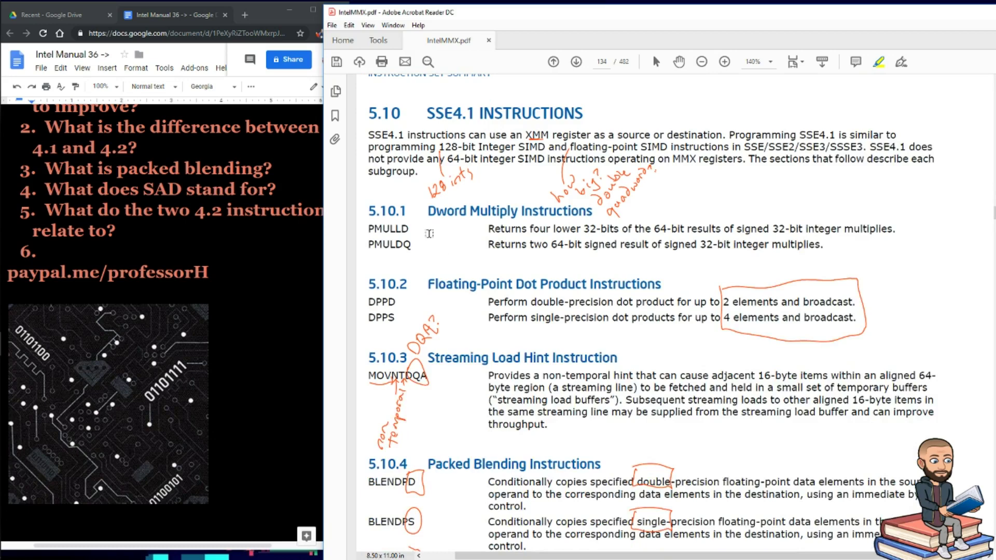
scroll(429, 234, "down", 2)
scroll(411, 156, "up", 2)
mouse_move(406, 135)
left_mouse_down()
mouse_move(450, 134)
mouse_move(390, 131)
mouse_move(602, 133)
mouse_move(742, 161)
mouse_move(747, 148)
mouse_move(718, 130)
mouse_move(728, 134)
left_mouse_up()
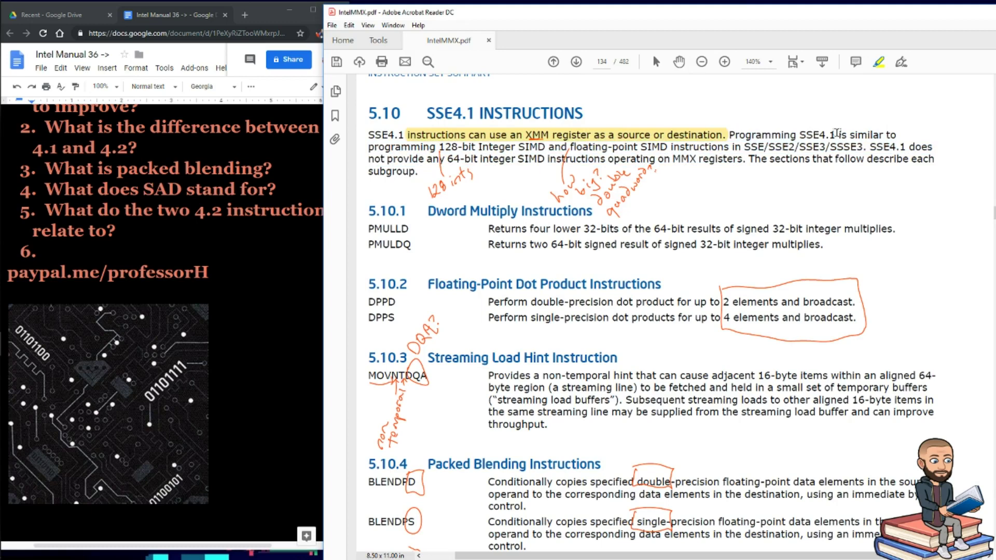
left_click_drag(839, 134, 700, 160)
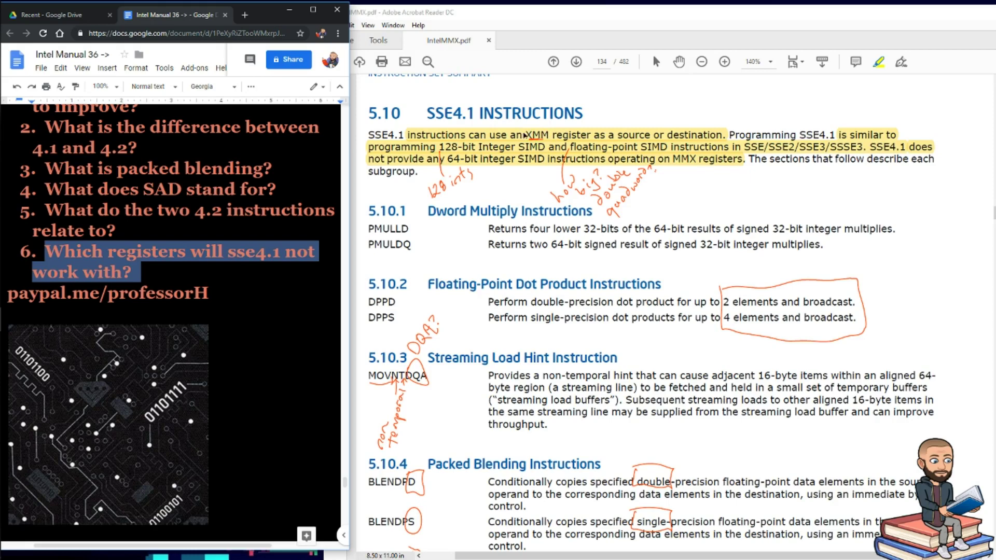
left_click(366, 227)
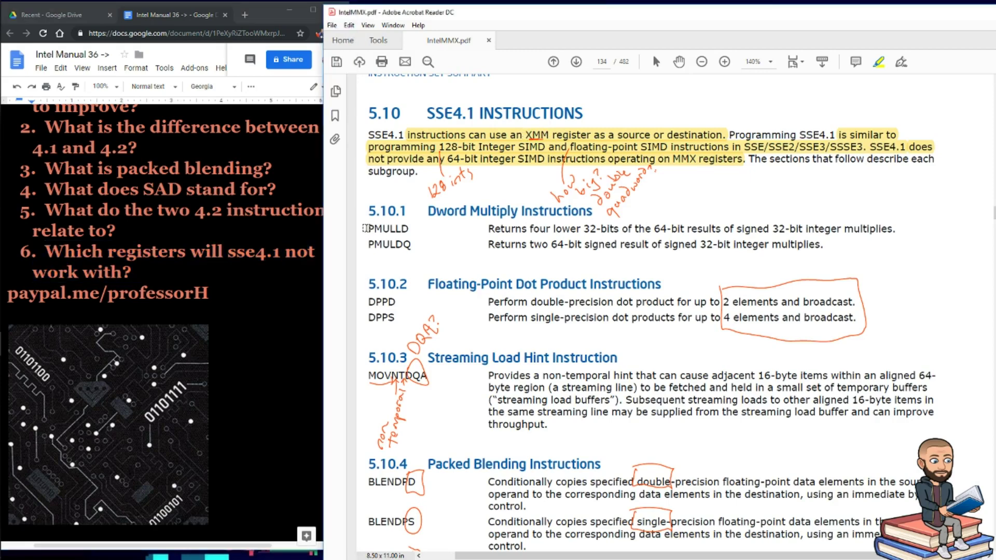
Highlight PMULLD with its description and the PMULDQ description under 5.10.1.
left_click_drag(593, 210, 524, 216)
left_click_drag(368, 229, 897, 228)
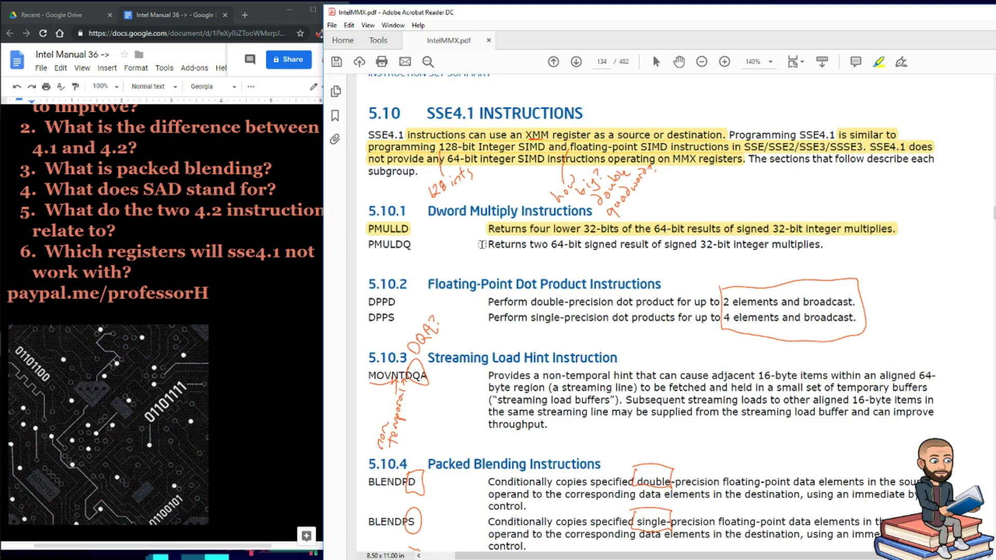
left_click_drag(482, 244, 835, 249)
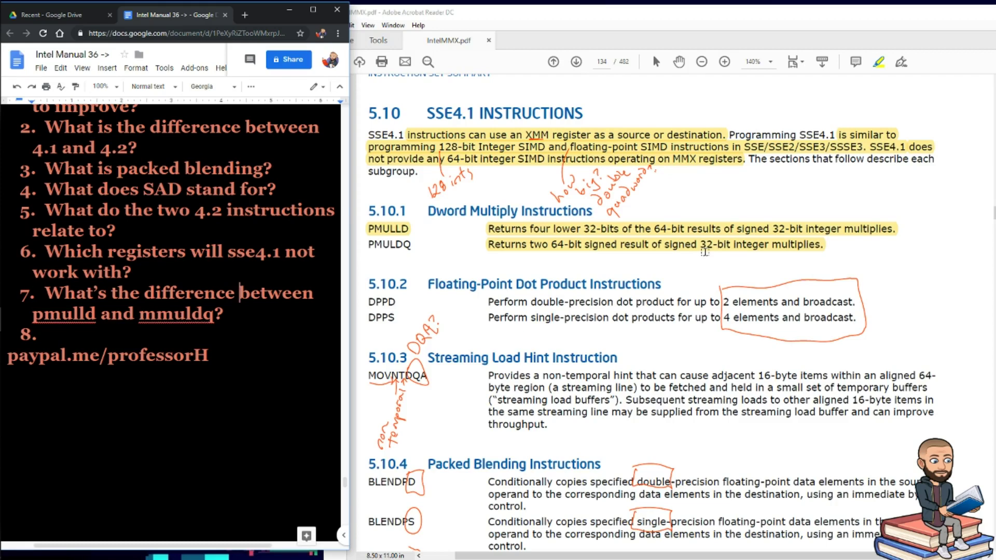
scroll(704, 253, "down", 5)
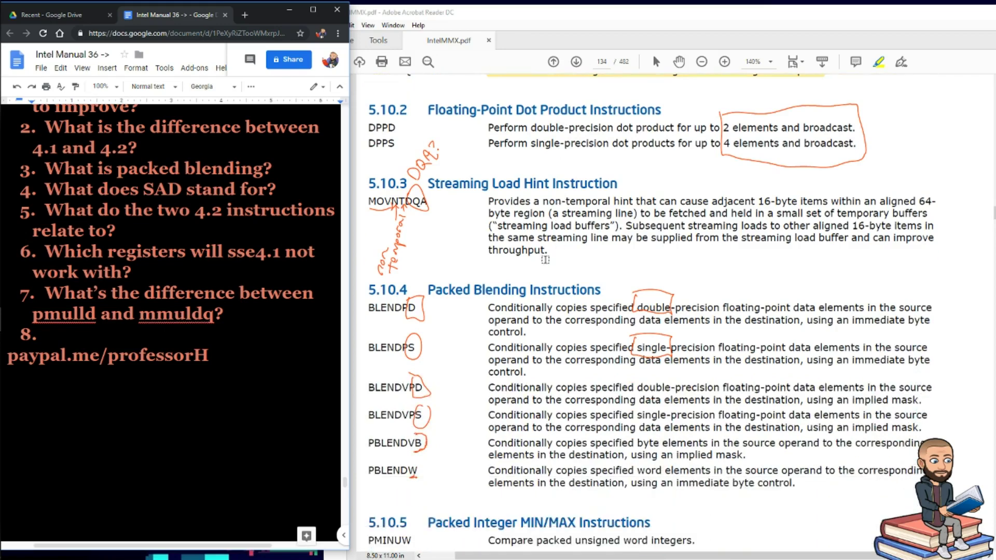
Highlight both DPPD and DPPS dot-product description lines in yellow.
scroll(506, 224, "down", 1)
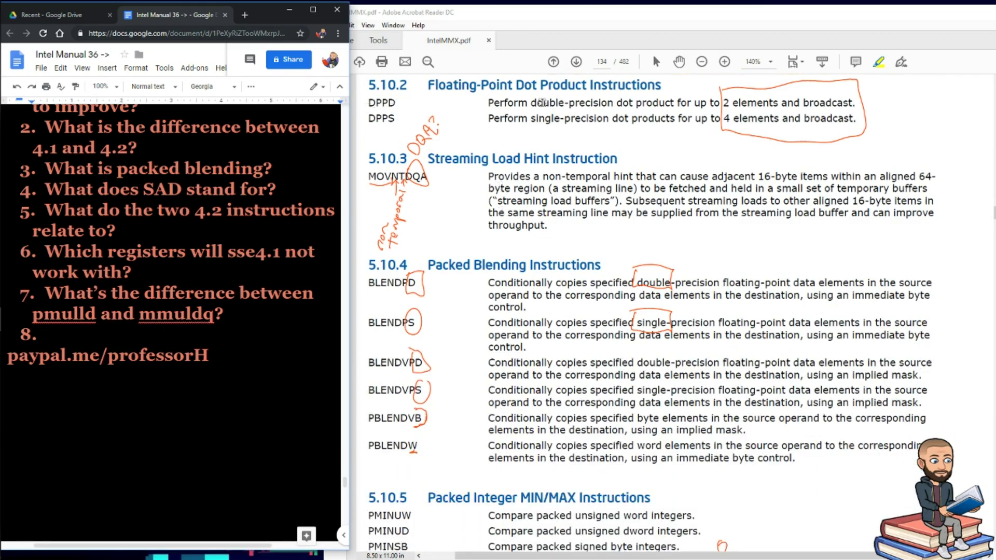
mouse_move(531, 102)
left_mouse_down()
mouse_move(857, 103)
mouse_move(636, 103)
mouse_move(550, 118)
mouse_move(399, 119)
mouse_move(537, 103)
mouse_move(617, 120)
mouse_move(870, 119)
left_mouse_up()
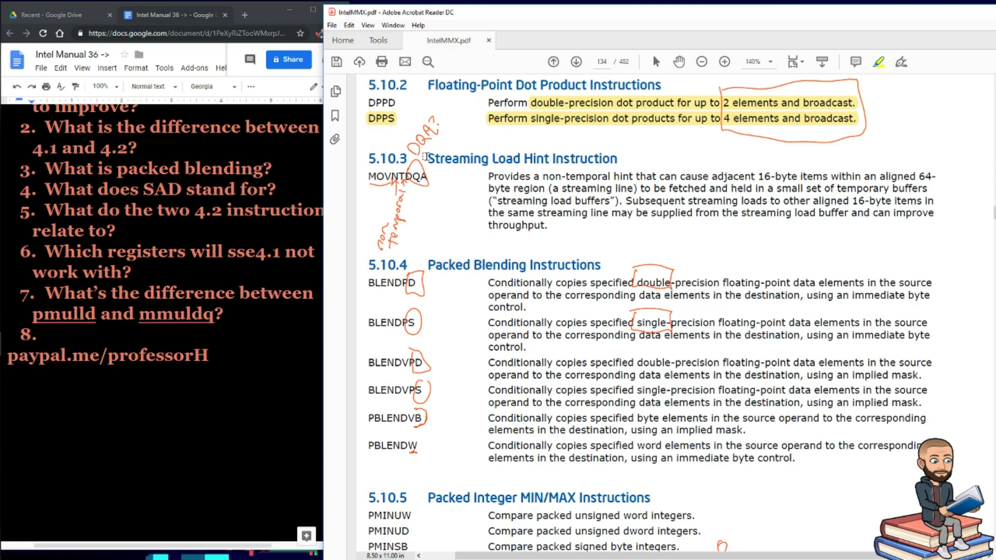
Highlight the 5.10.3 Streaming Load Hint heading and MOVNTDQA description through 'throughput'.
left_click_drag(428, 158, 943, 183)
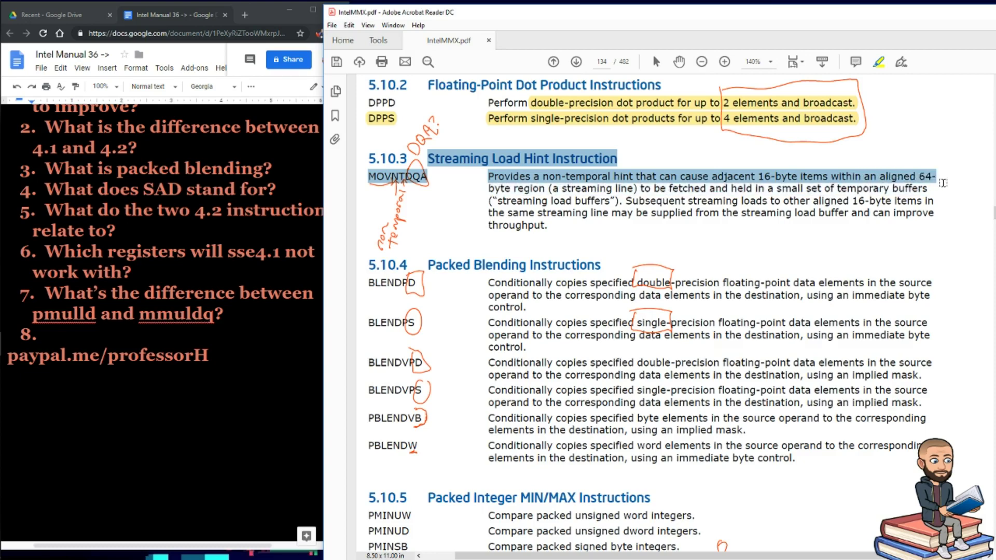
left_click_drag(942, 183, 604, 188)
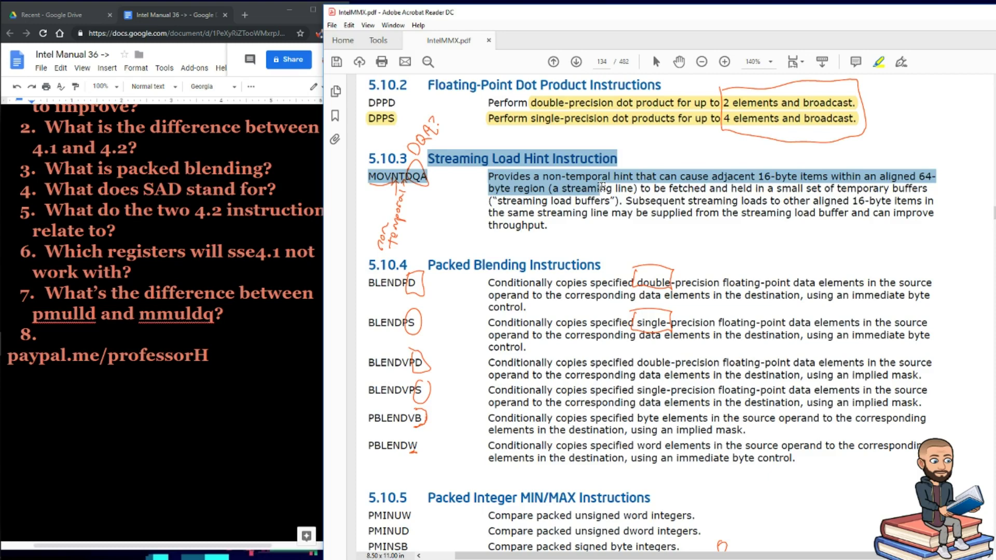
left_click_drag(602, 188, 770, 237)
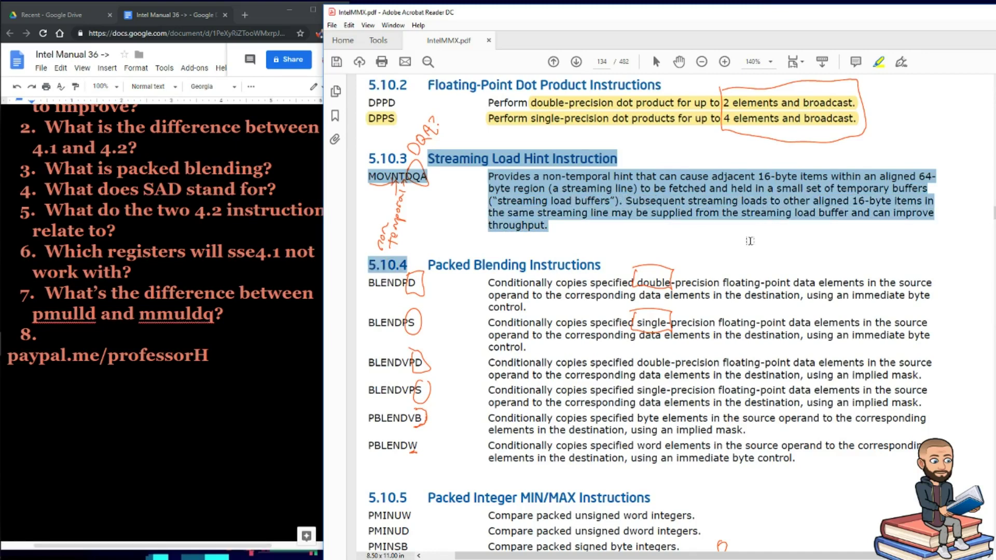
left_click_drag(750, 241, 547, 229)
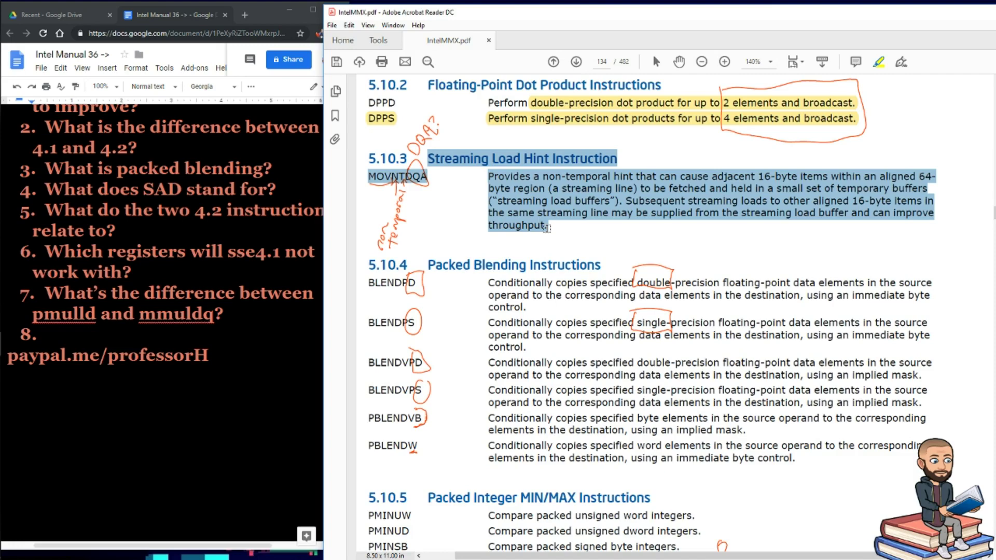
left_click_drag(548, 229, 548, 229)
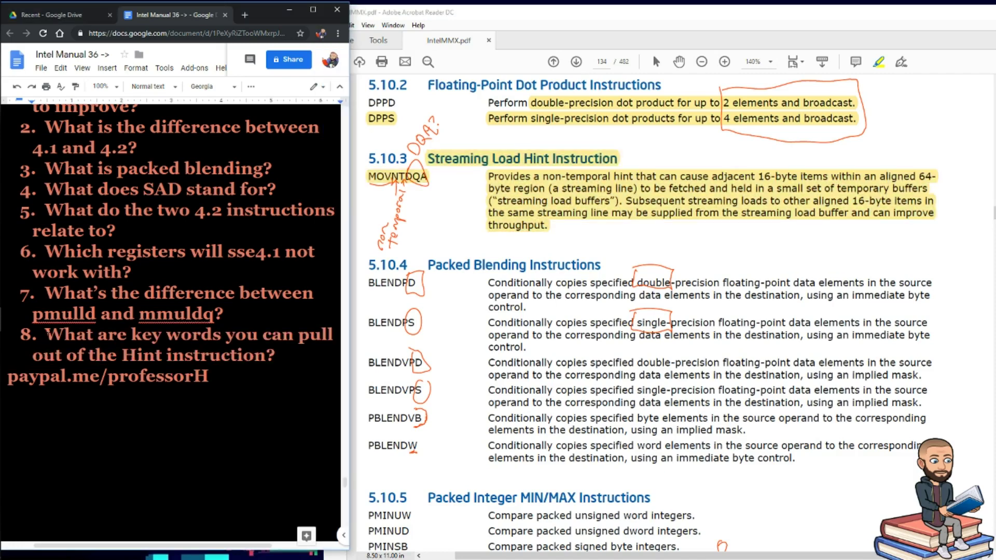
Select question 8's text in the notes, then reselect the MOVNTDQA description in the manual.
left_click_drag(46, 333, 306, 342)
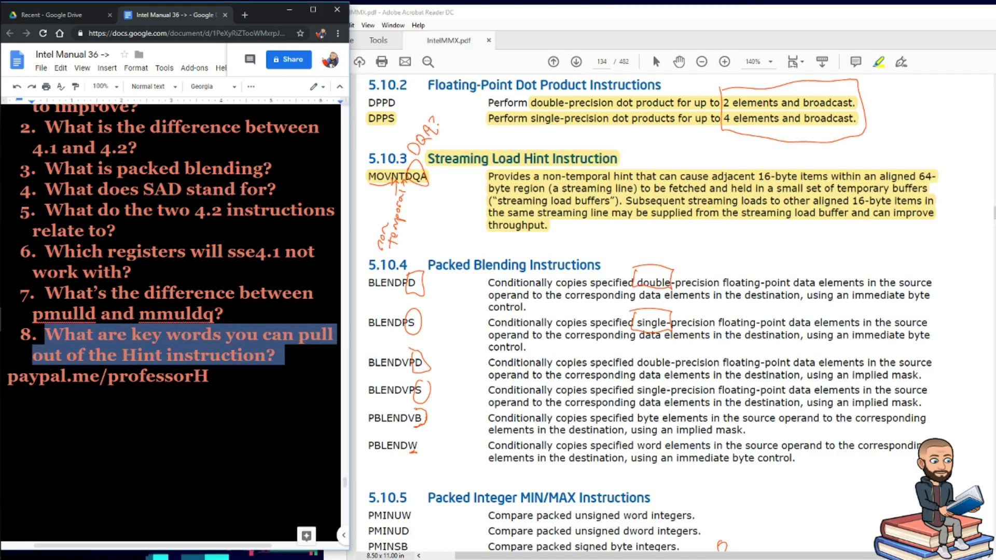
left_click(480, 180)
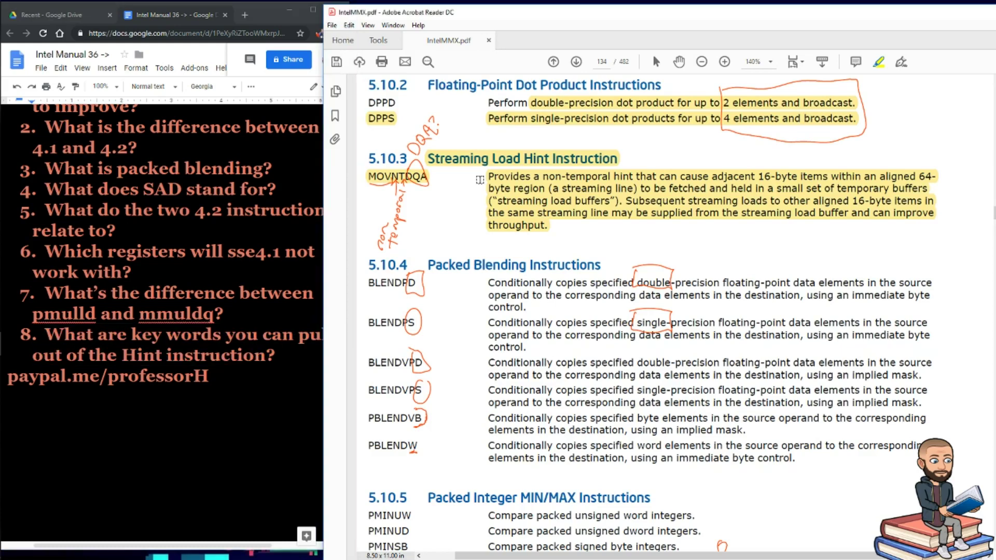
left_click_drag(480, 180, 553, 230)
scroll(530, 231, "down", 3)
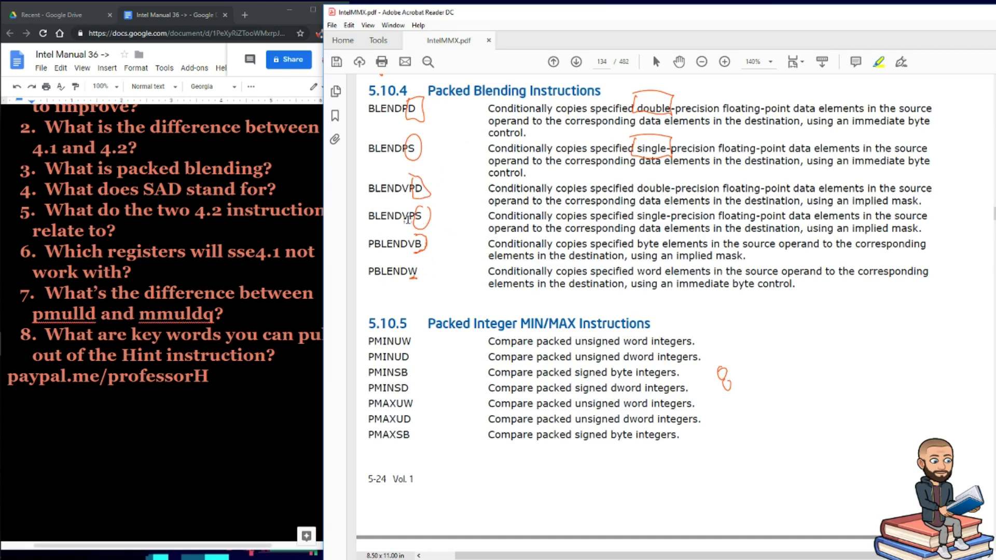
Highlight BLENDVPD through PBLENDW and the remaining blending descriptions, then start notes item 9.
left_click_drag(425, 219, 356, 188)
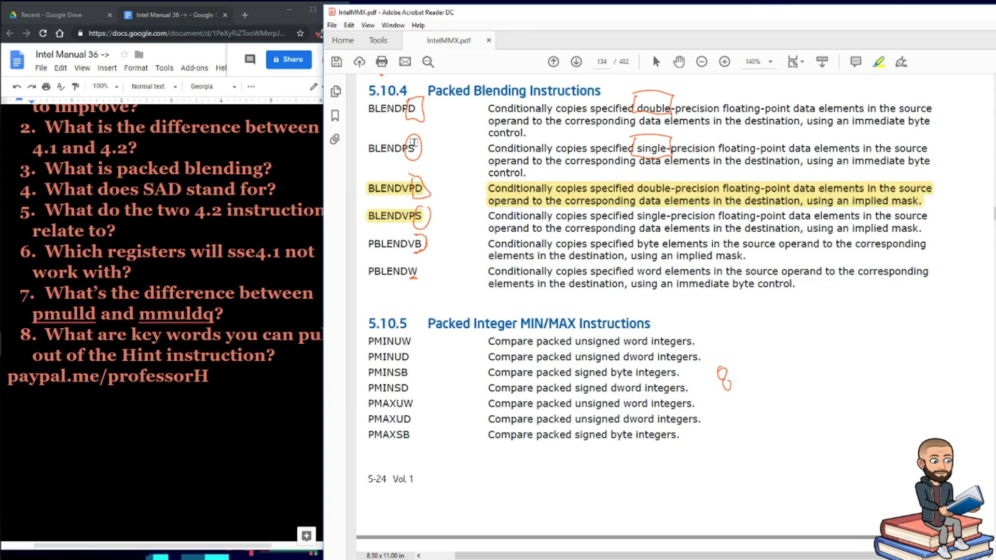
left_click_drag(422, 244, 419, 267)
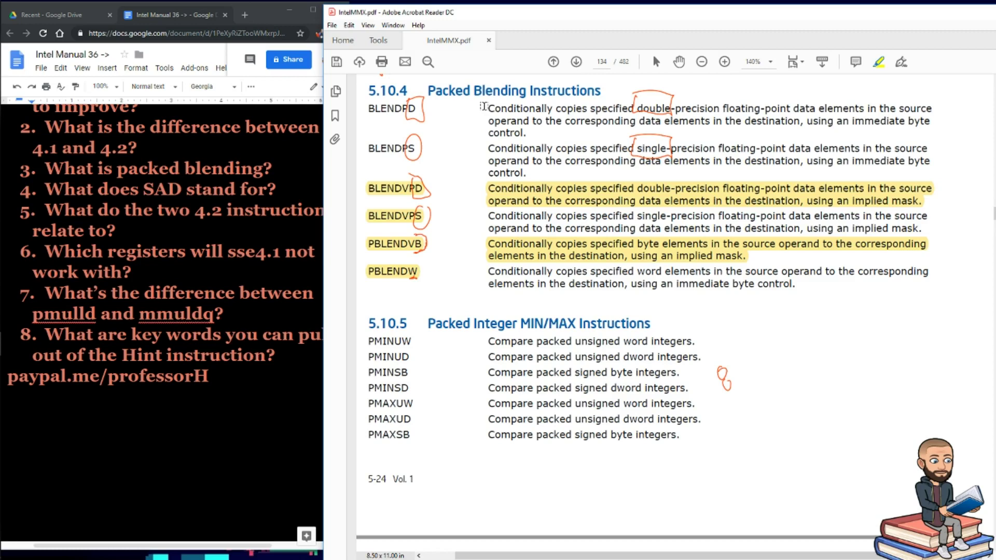
left_click_drag(483, 106, 806, 286)
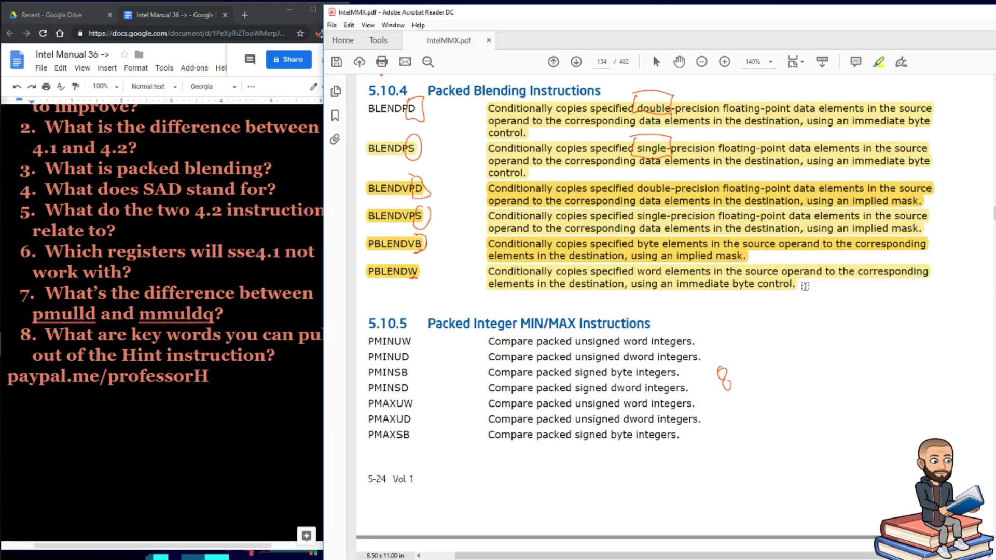
key("alt+Tab")
key("Return")
Highlight PMINUW through PMAXSB, then the PMAXSD row on page 135.
scroll(551, 333, "down", 10)
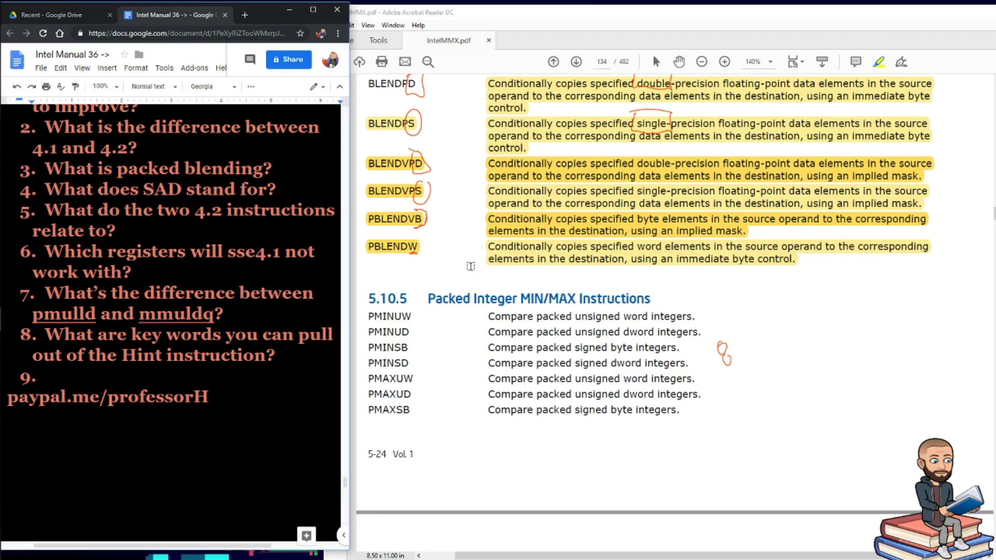
scroll(463, 147, "up", 2)
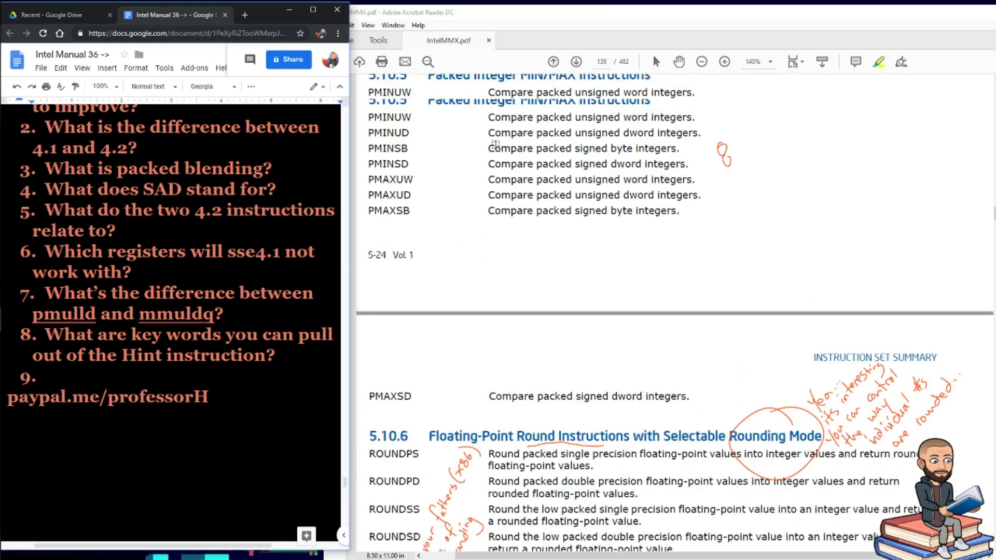
left_click(489, 115)
left_click_drag(488, 116, 679, 211)
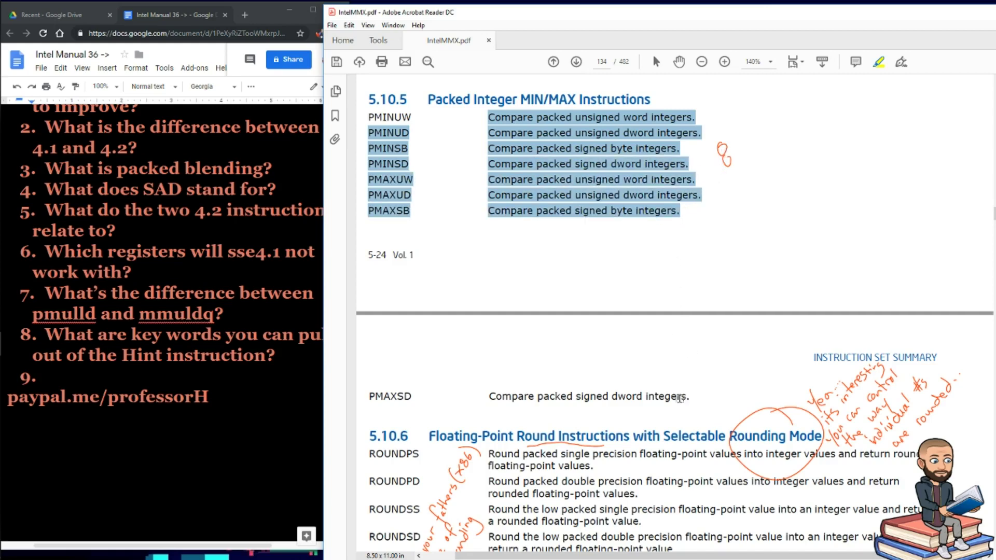
left_click_drag(693, 398, 389, 392)
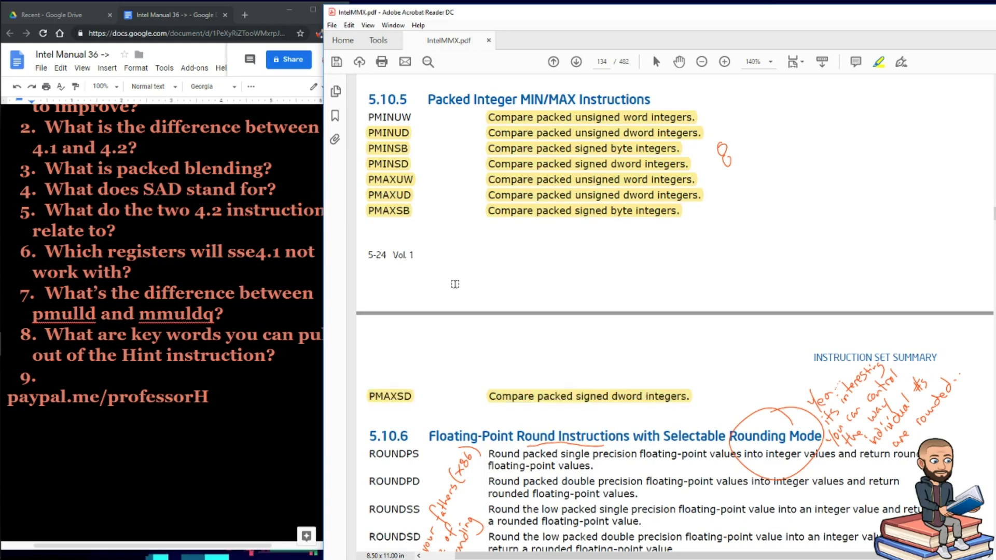
scroll(455, 284, "down", 3)
scroll(455, 284, "down", 5)
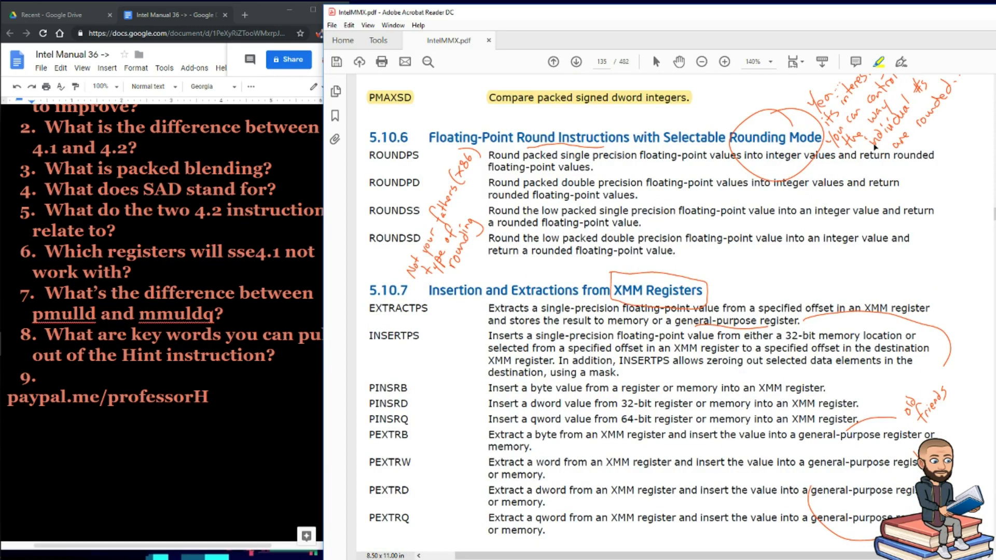
Highlight the ROUNDPS description in section 5.10.6.
scroll(803, 180, "up", 1)
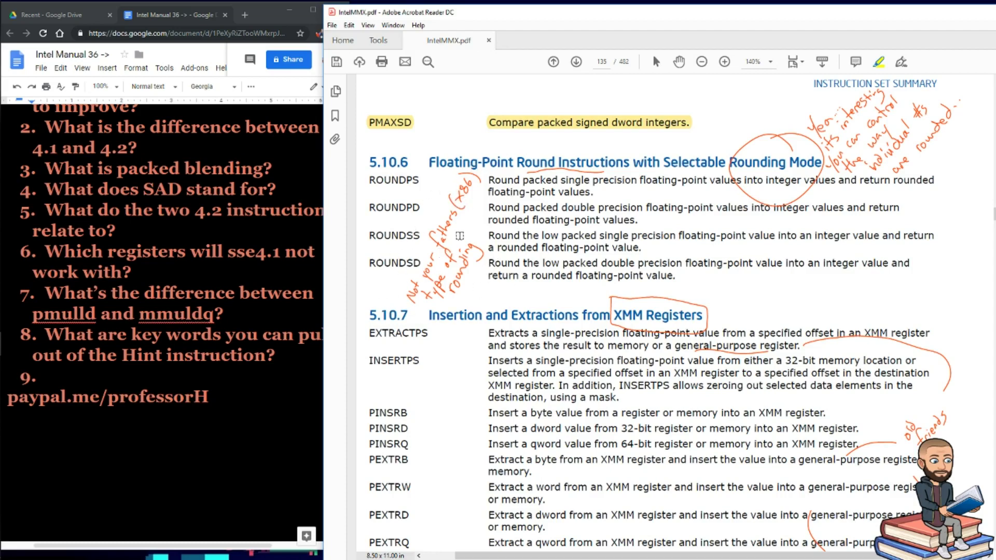
scroll(467, 233, "down", 3)
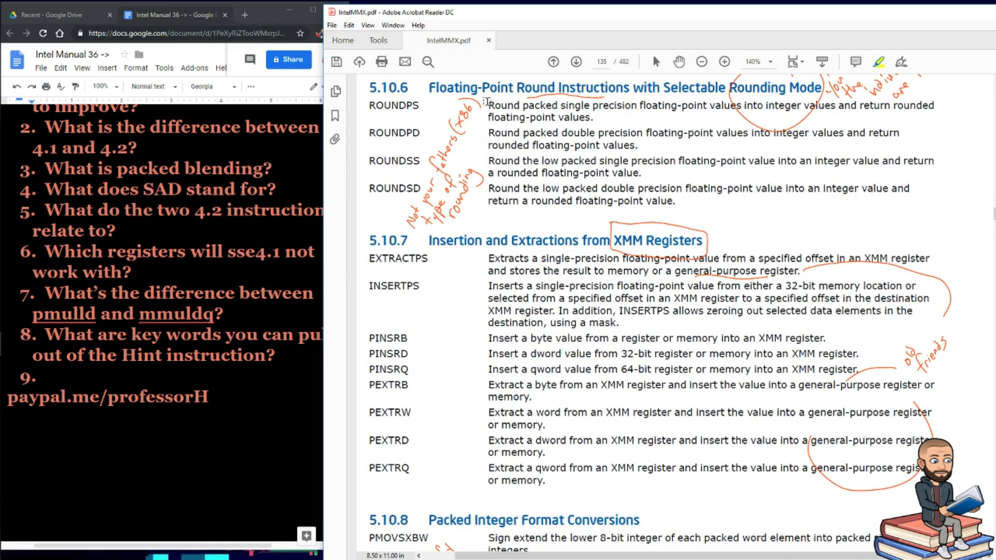
mouse_move(487, 101)
left_mouse_down()
mouse_move(749, 110)
mouse_move(705, 133)
mouse_move(747, 134)
mouse_move(586, 115)
mouse_move(596, 117)
left_mouse_up()
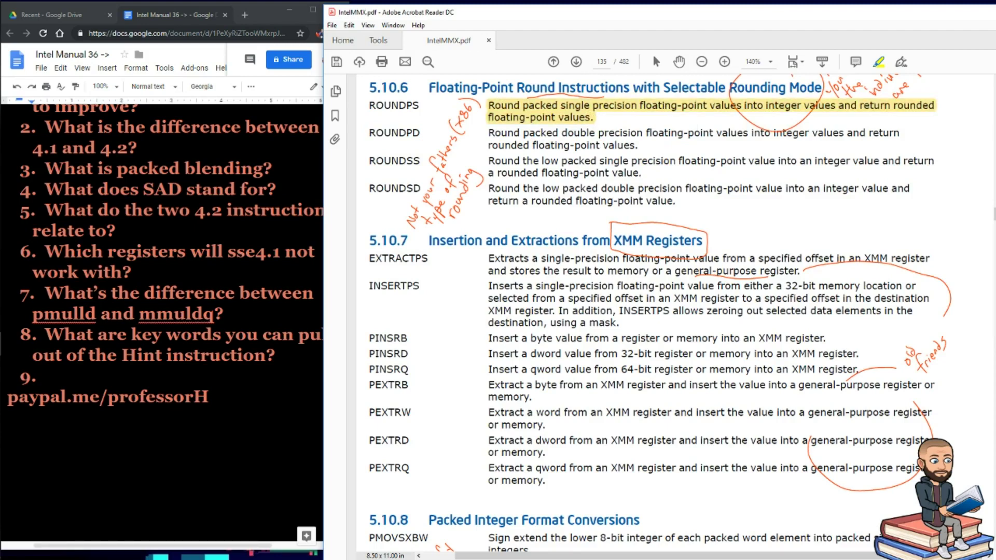
Add question 9 'How does rounding work with fp round instructions?' and start an empty item 10.
key("alt+Tab")
type("How does rounding work with fp round instructions?")
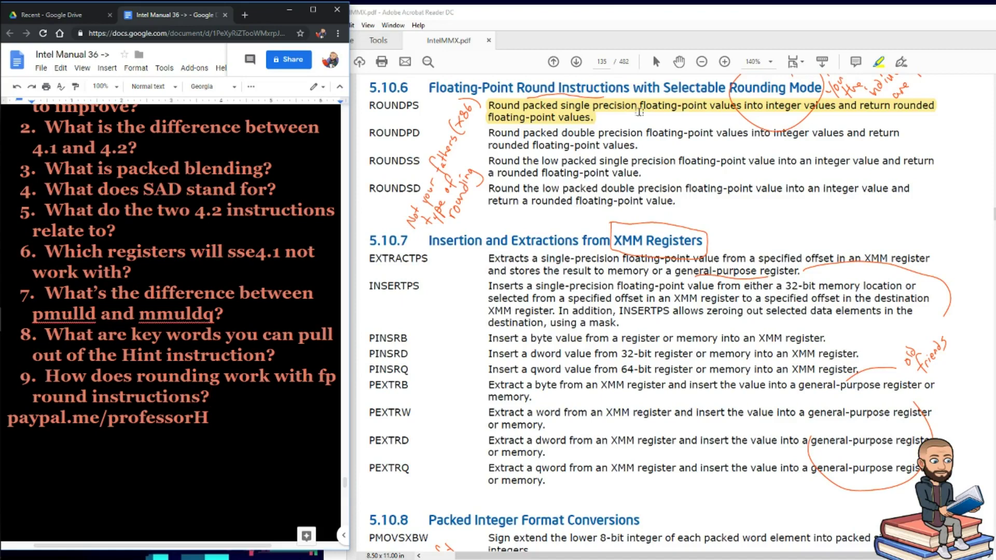
key("Return")
type("fp>int>fp")
key("shift+Home")
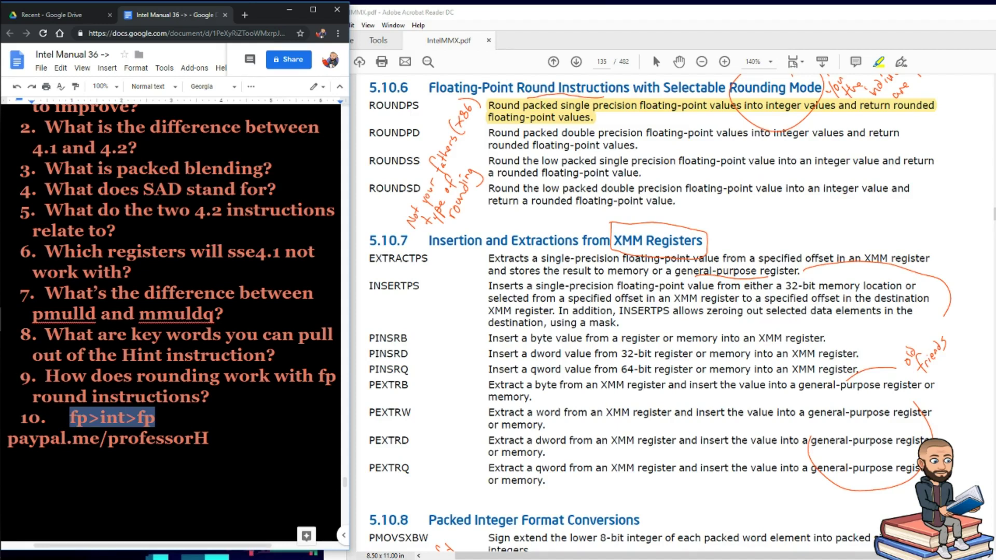
key("BackSpace")
Highlight the ROUNDPD, ROUNDSS and ROUNDSD rows in yellow.
left_click(485, 130)
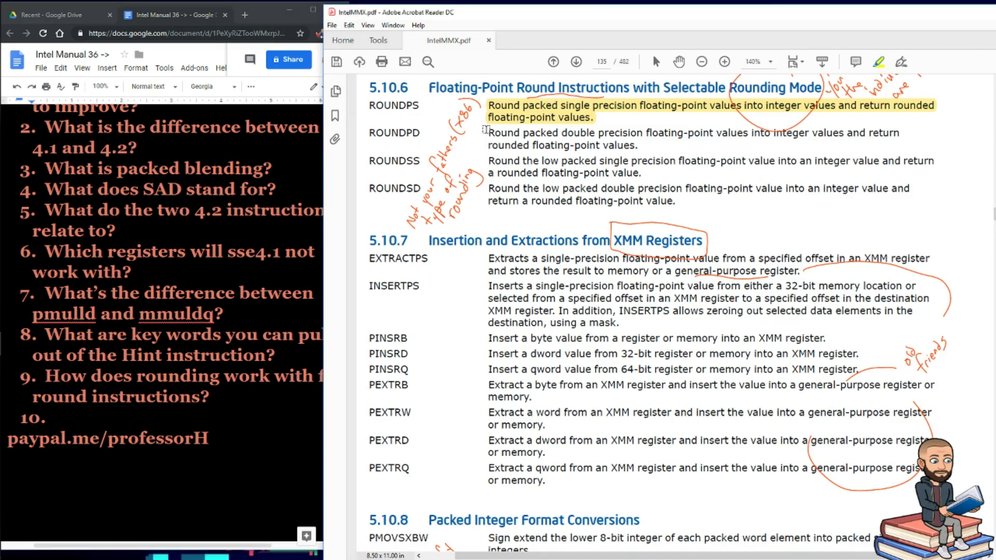
left_click_drag(485, 130, 642, 148)
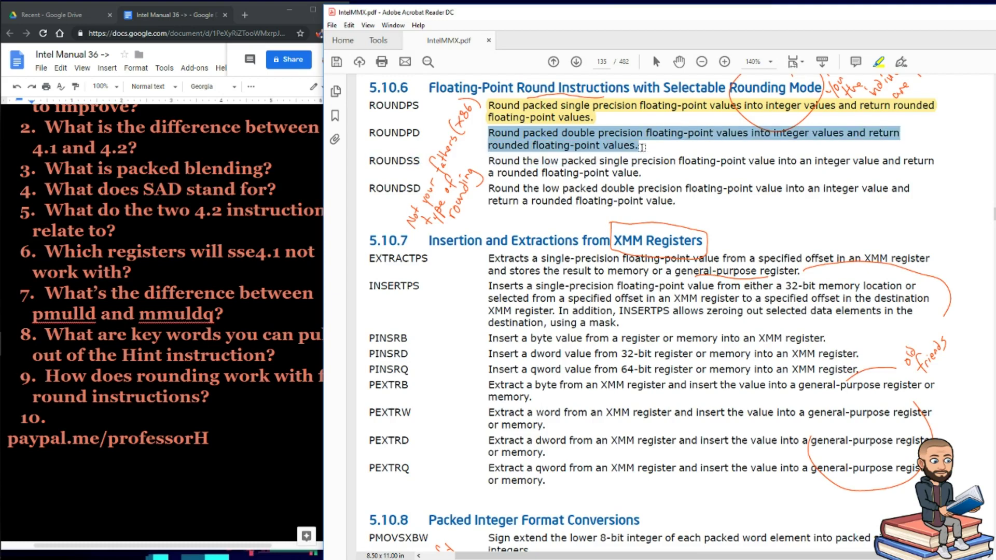
left_click_drag(642, 148, 649, 171)
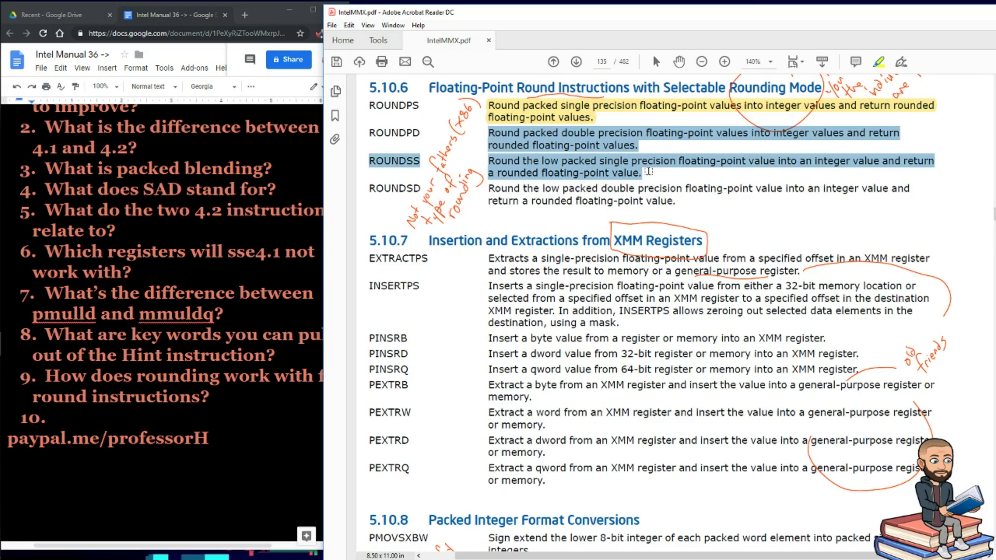
left_click_drag(649, 172, 677, 199)
Highlight section 5.10.7 from its heading through PEXTRQ in yellow.
scroll(705, 241, "down", 4)
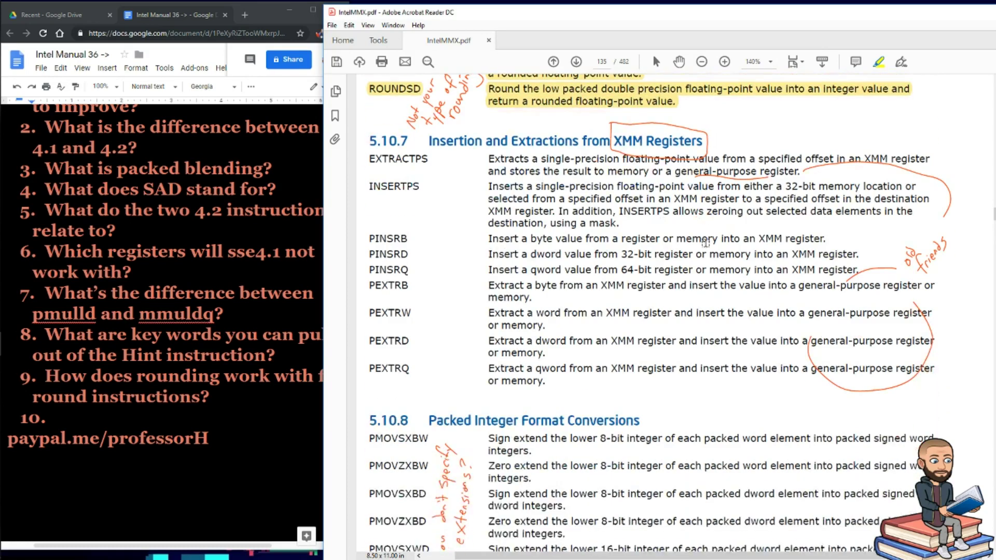
scroll(618, 207, "down", 1)
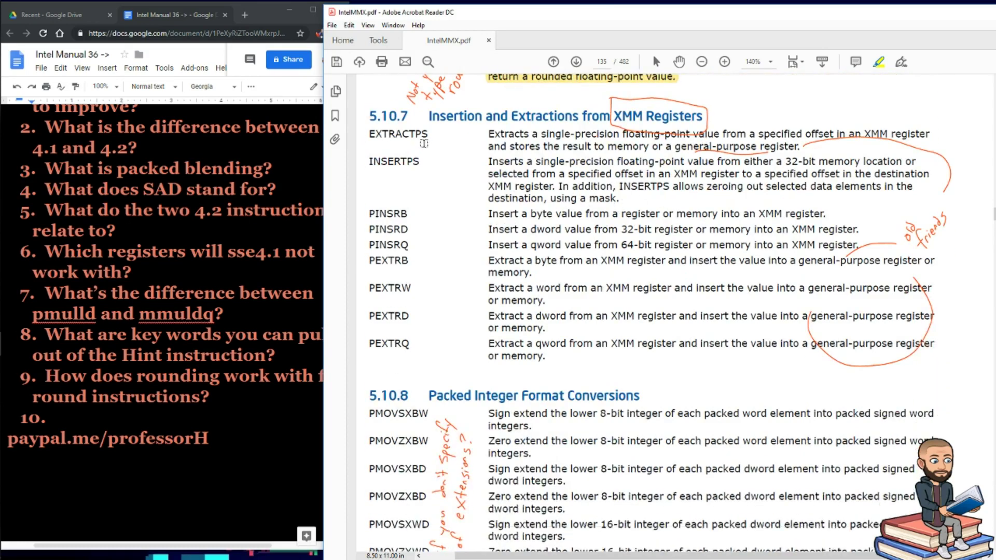
scroll(429, 139, "down", 1)
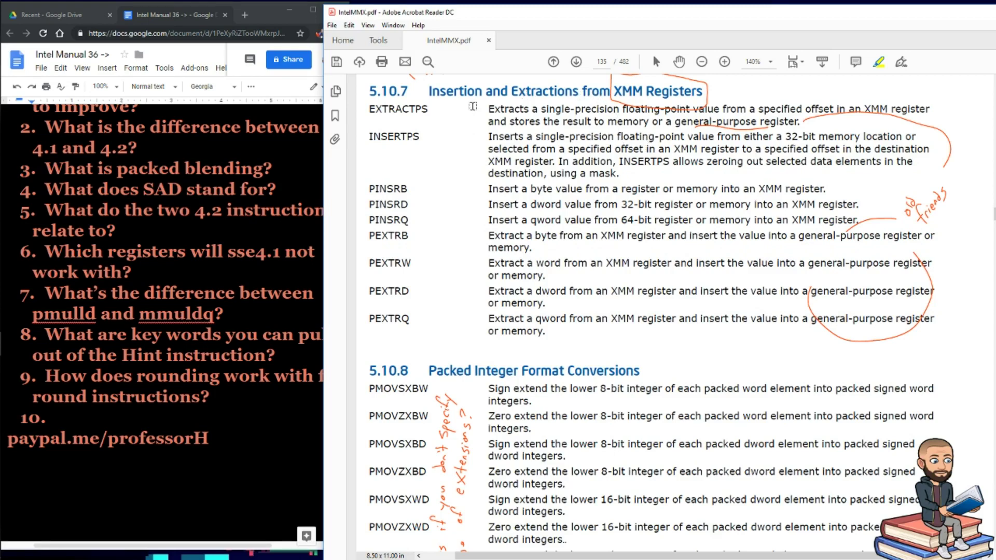
left_click_drag(472, 106, 551, 333)
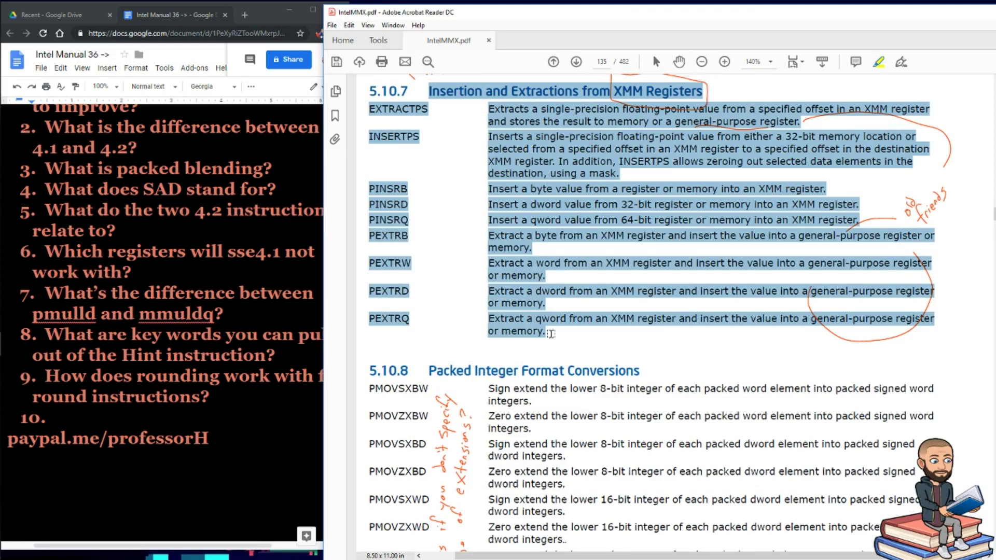
left_click_drag(551, 334, 552, 334)
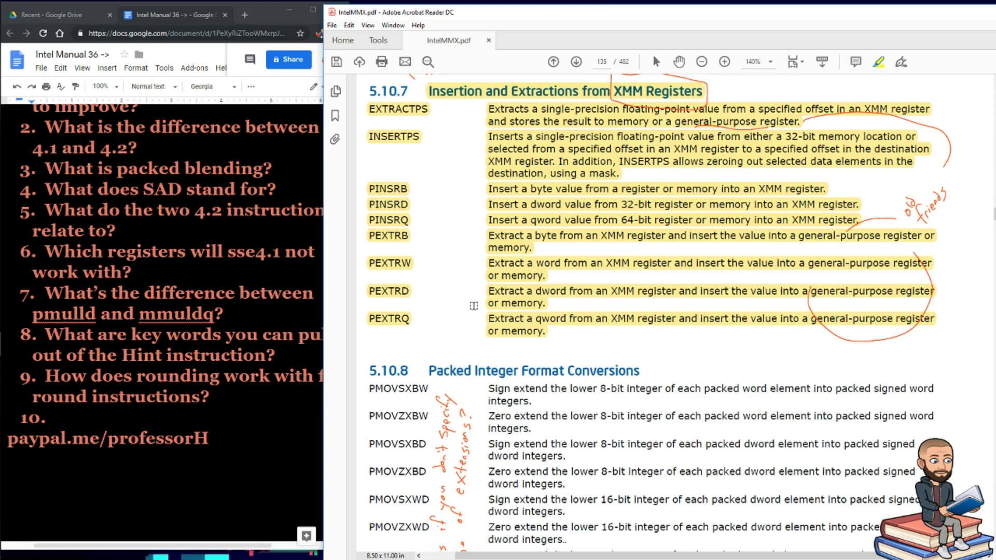
left_click(71, 418)
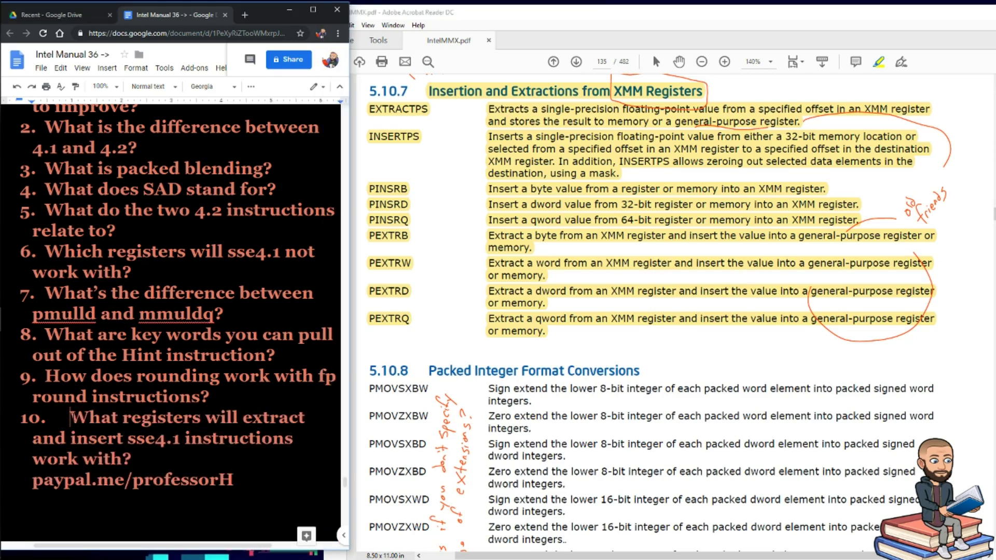
Finish question 10 on extract/insert registers and start numbered item 11.
left_click_drag(71, 418, 140, 460)
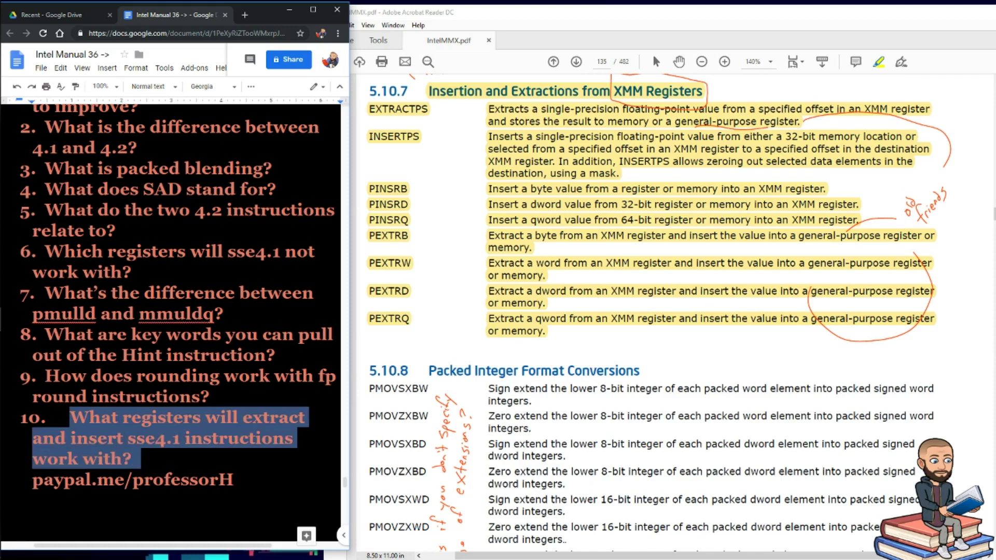
left_click(133, 459)
key("Return")
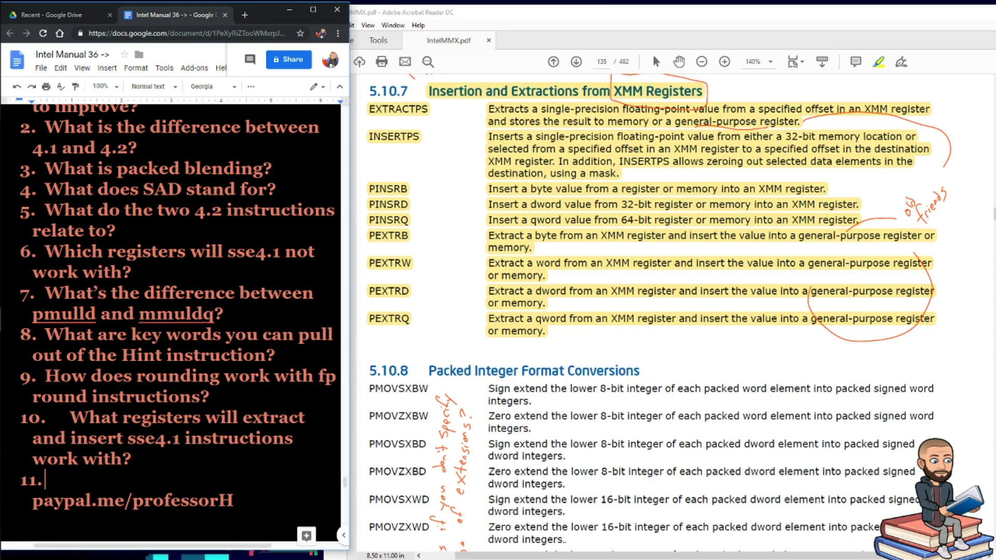
Highlight the 5.10.8 Packed Integer Format Conversions heading and PMOV rows.
scroll(171, 321, "down", 3)
scroll(134, 373, "down", 4)
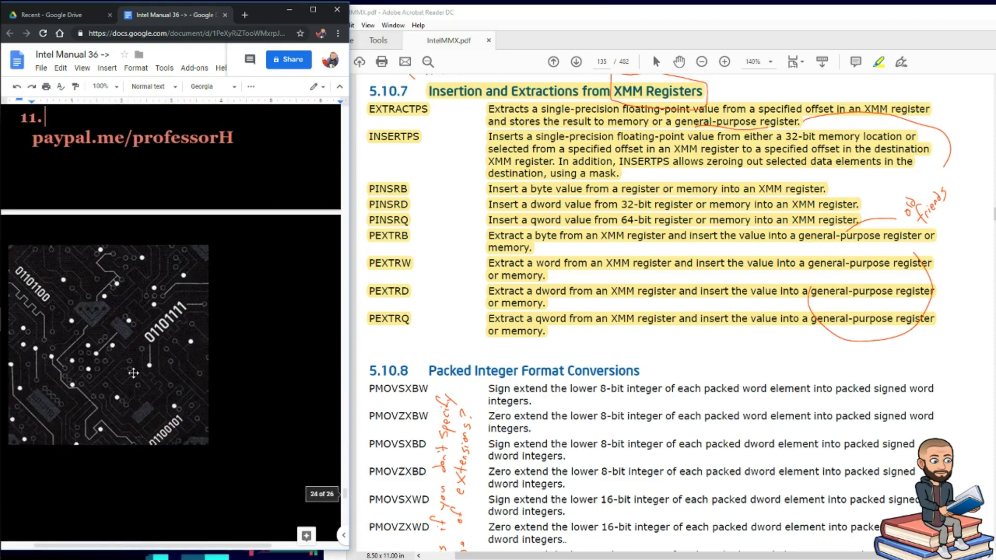
left_click(424, 120)
scroll(424, 120, "down", 5)
left_click_drag(424, 120, 567, 354)
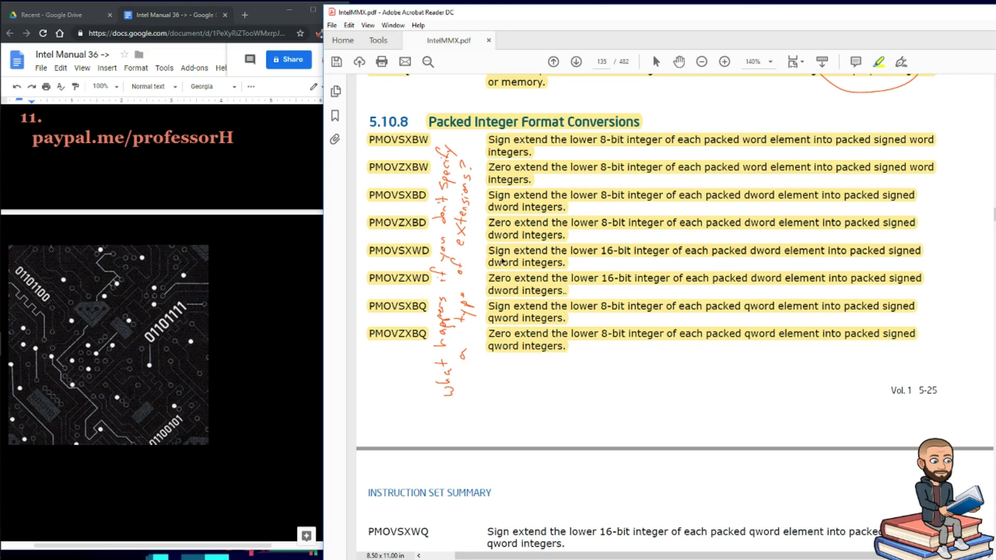
Scroll down to manual page 136 showing the remaining PMOV entries and sections 5.10.9–5.10.11.
scroll(503, 261, "down", 3)
scroll(502, 261, "down", 2)
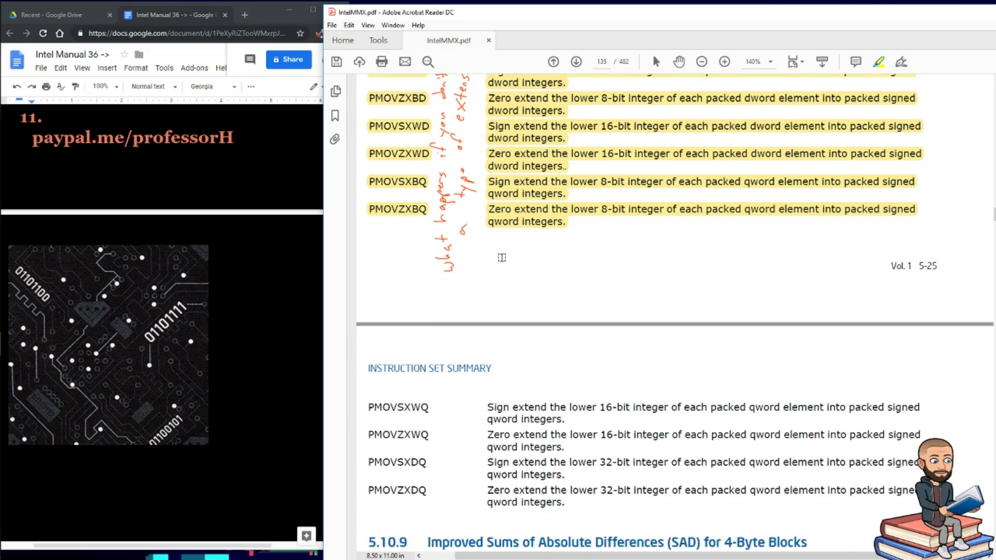
scroll(501, 263, "down", 3)
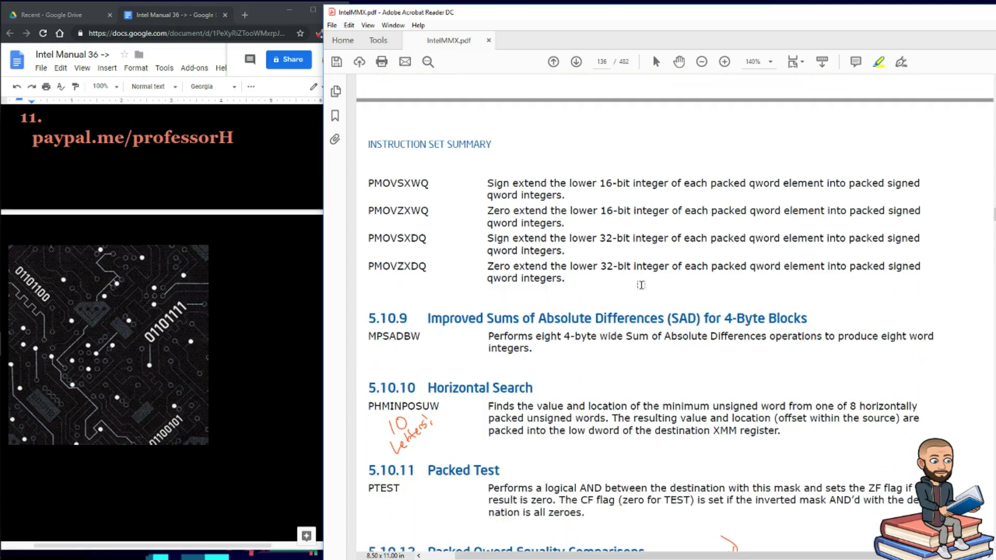
Highlight the remaining PMOVZXWQ–PMOVZXDQ conversion rows.
left_click_drag(568, 279, 474, 185)
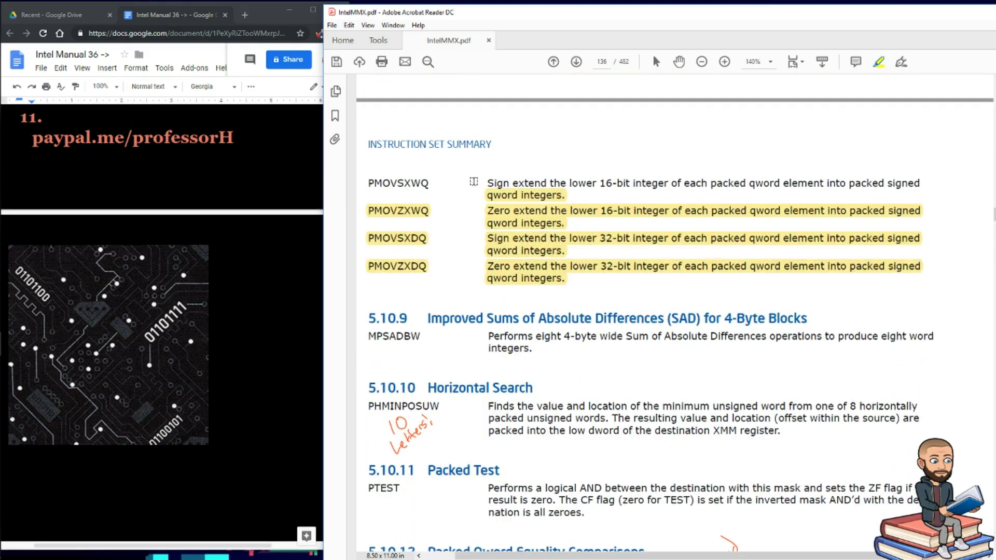
scroll(535, 239, "down", 5)
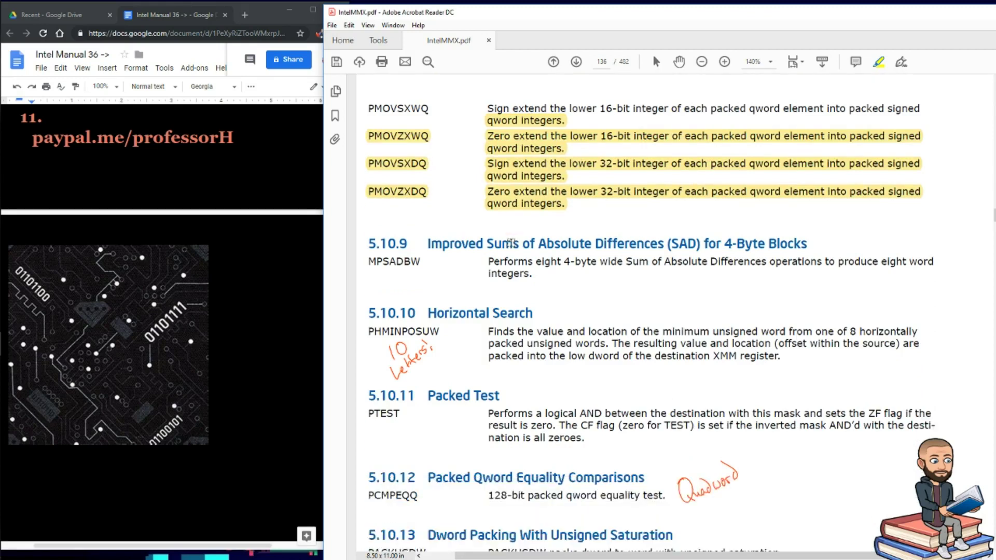
scroll(511, 253, "down", 1)
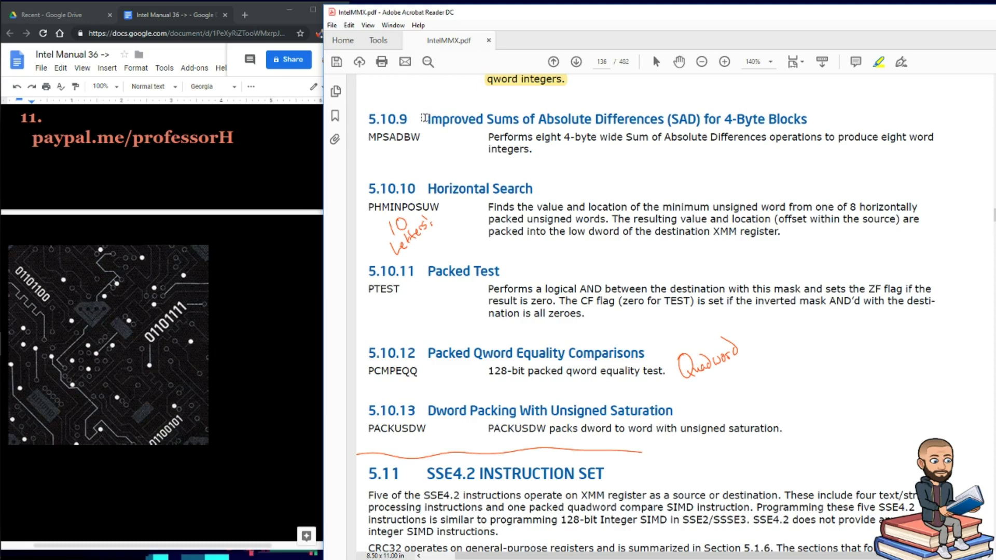
Highlight the 5.10.9 SAD heading, the 5.10.10 Horizontal Search heading and PHMINPOSUW description.
mouse_move(425, 118)
left_mouse_down()
mouse_move(415, 119)
mouse_move(696, 119)
mouse_move(669, 119)
left_mouse_up()
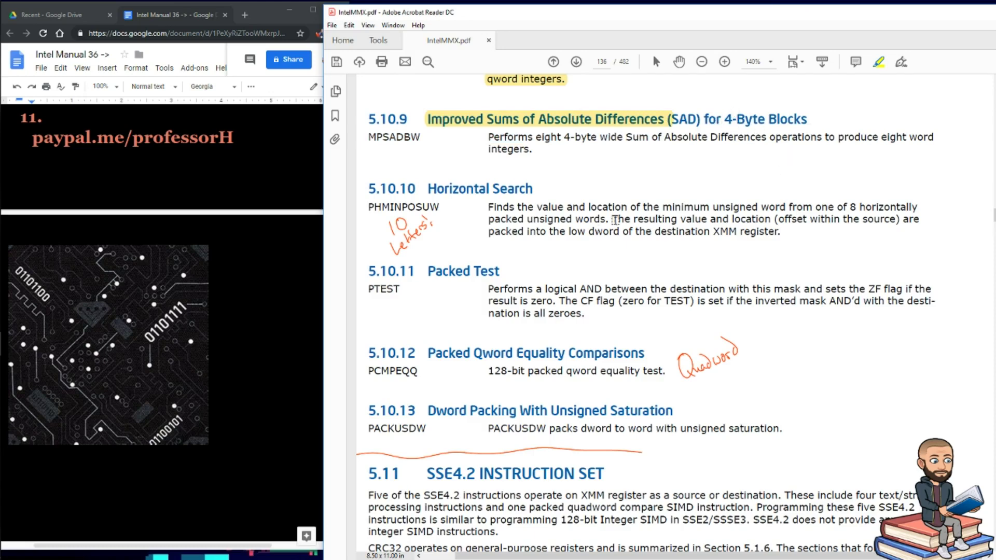
left_click_drag(424, 188, 537, 187)
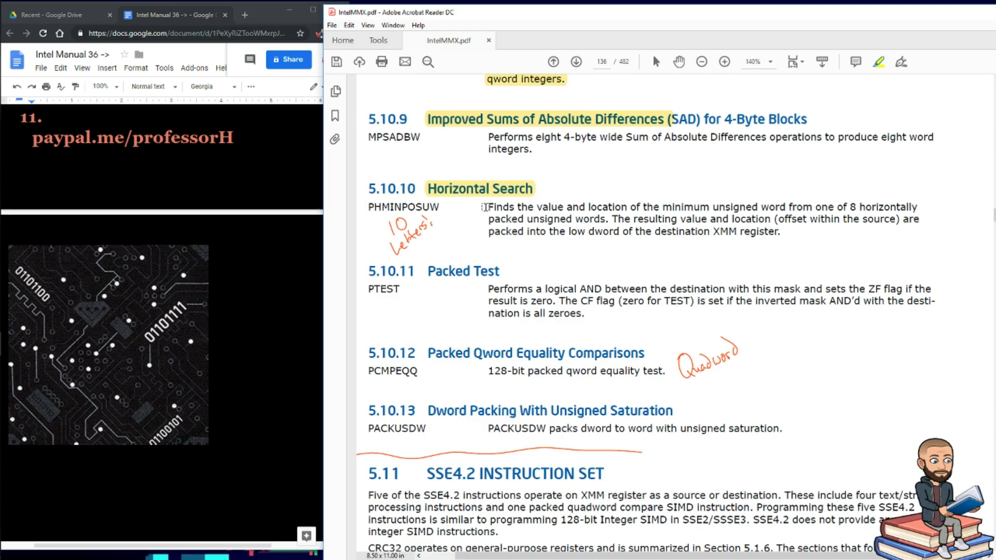
left_click_drag(485, 207, 790, 237)
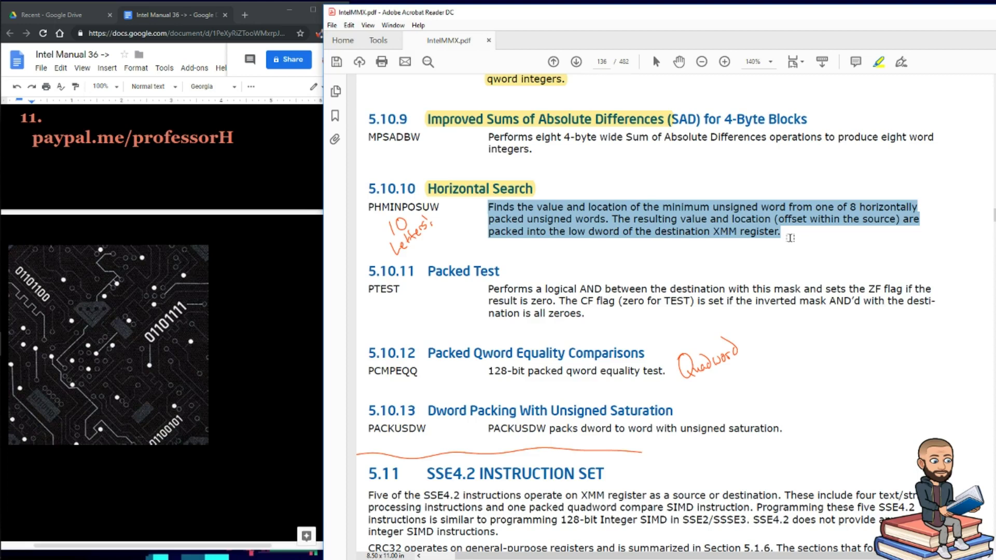
left_click_drag(790, 237, 791, 237)
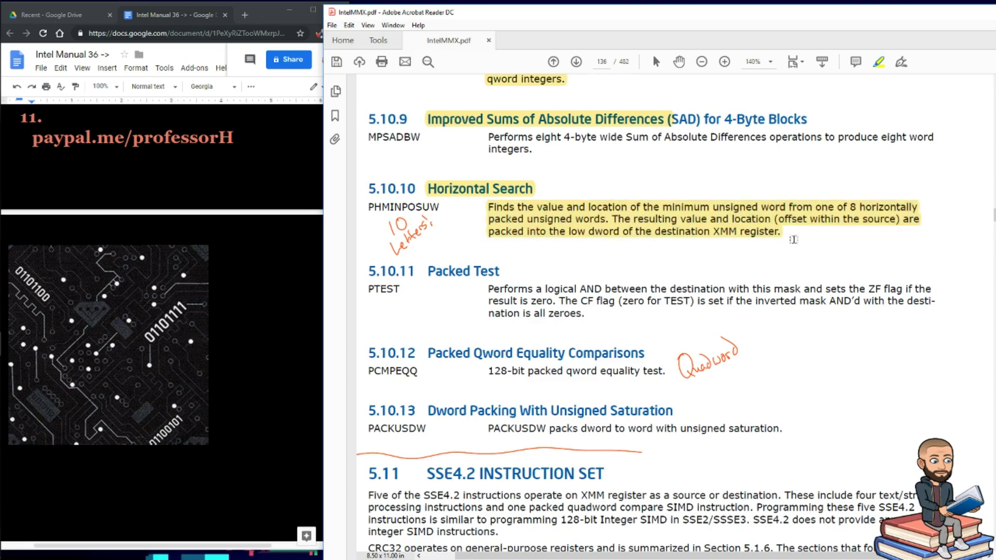
scroll(522, 354, "down", 3)
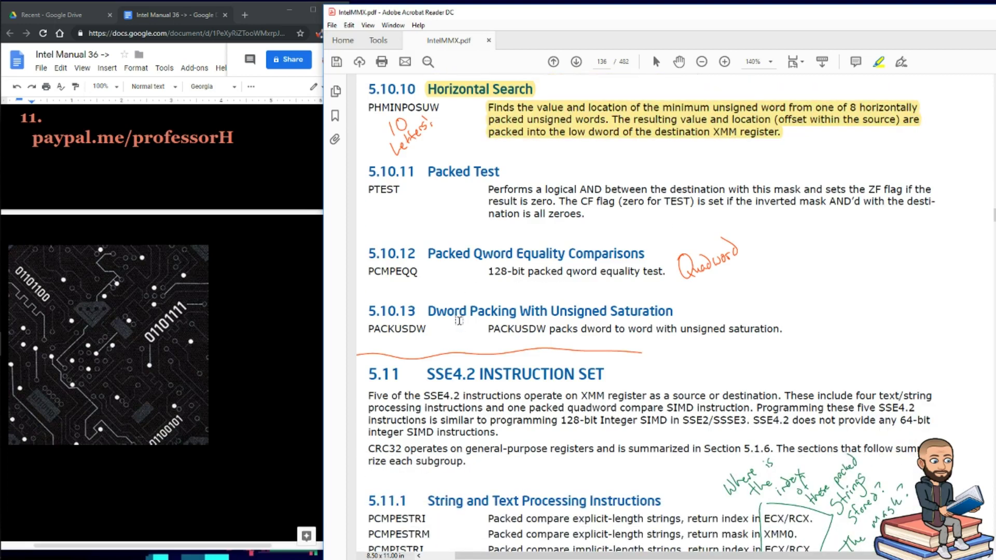
Highlight the Packed Test heading and the PTEST description.
left_click_drag(426, 171, 589, 216)
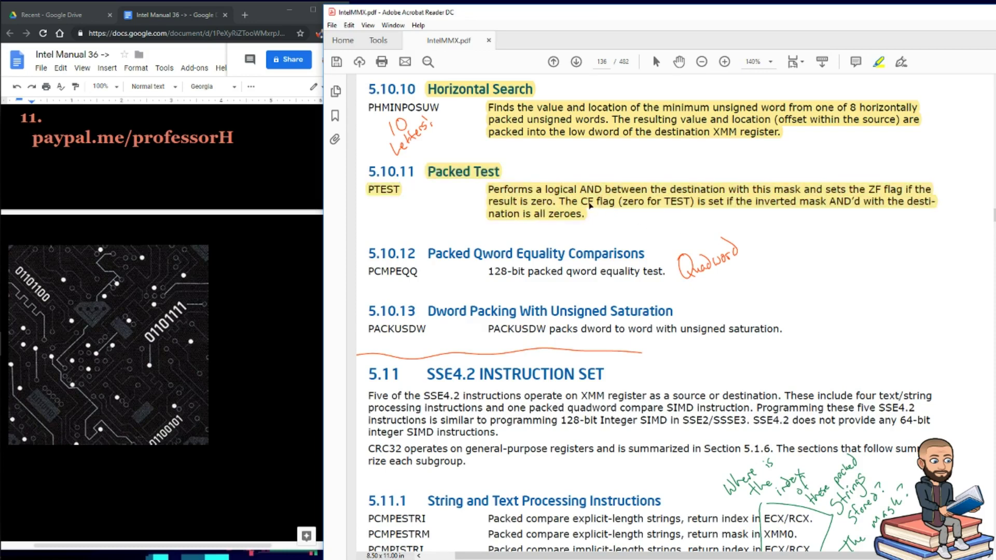
mouse_move(593, 215)
left_mouse_down()
mouse_move(593, 202)
mouse_move(537, 201)
mouse_move(847, 204)
mouse_move(705, 223)
mouse_move(593, 218)
left_mouse_up()
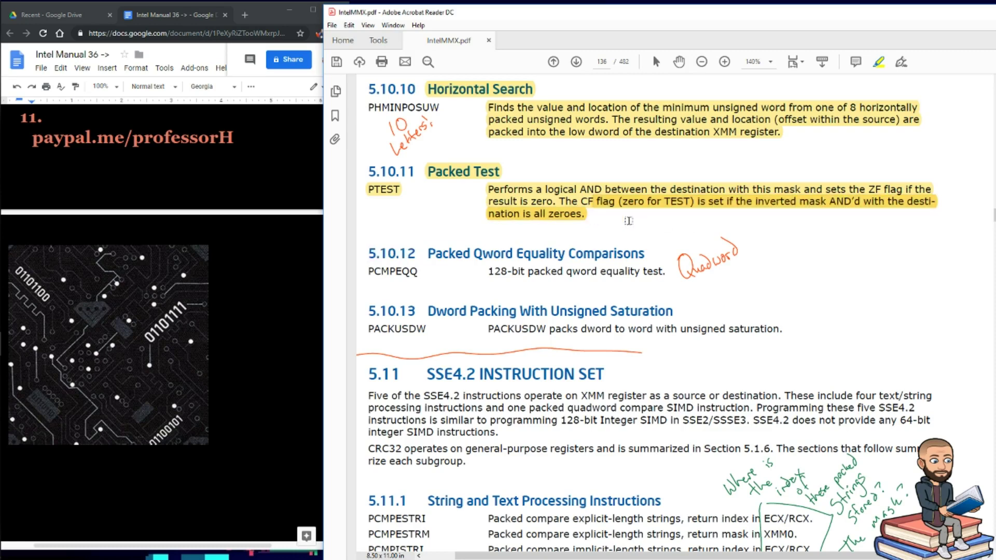
scroll(498, 283, "down", 3)
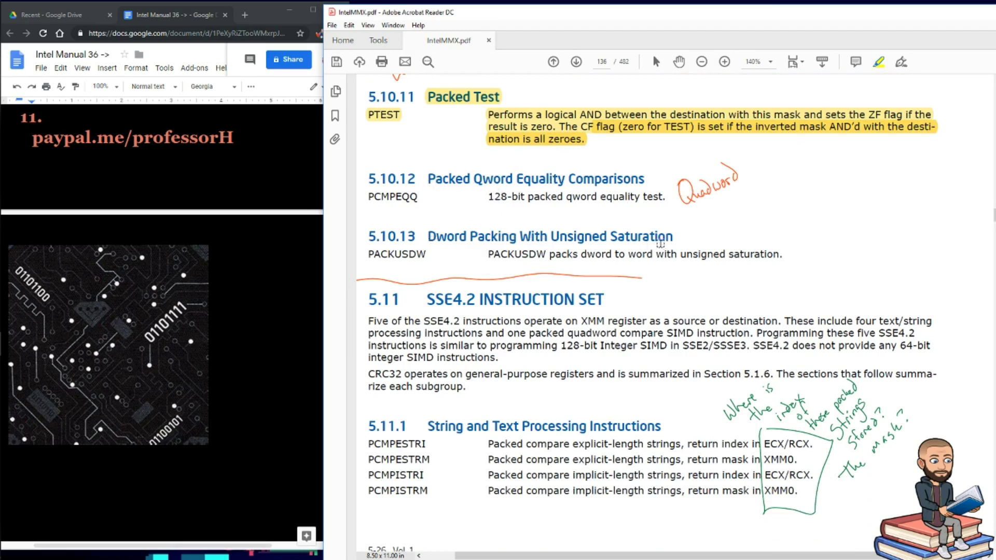
Highlight the PACKUSDW instruction name and its mention in the description.
left_click_drag(489, 256, 549, 254)
left_click_drag(427, 254, 365, 258)
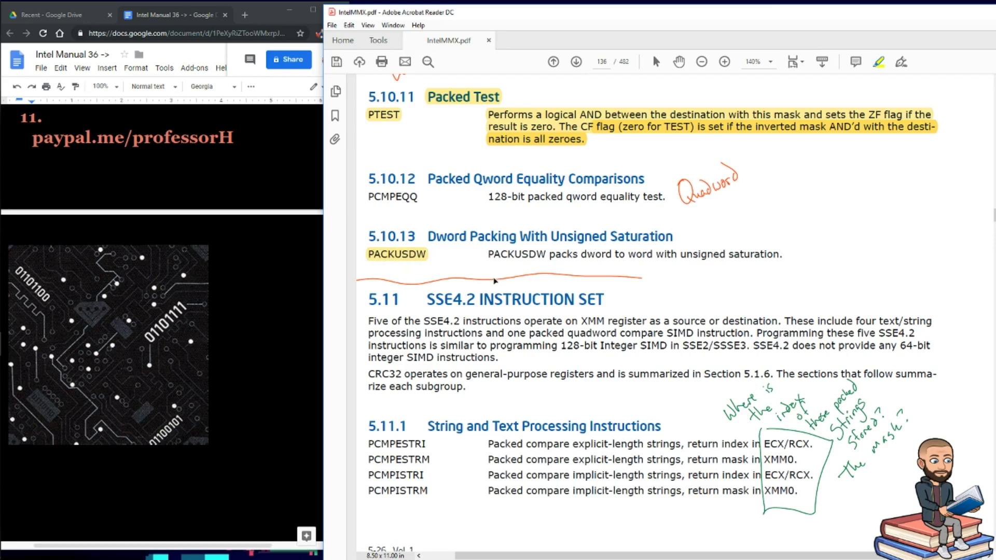
left_click_drag(489, 255, 545, 253)
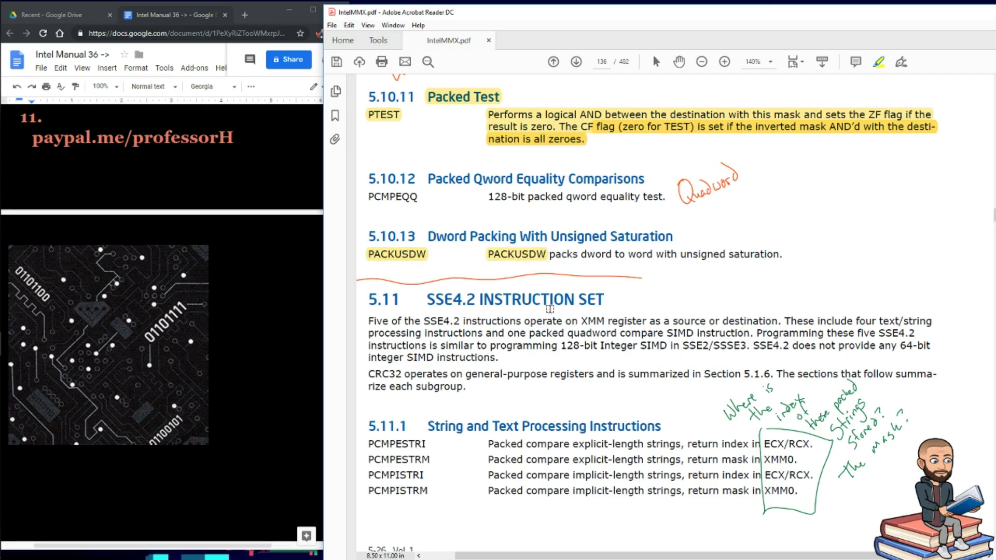
scroll(489, 320, "down", 4)
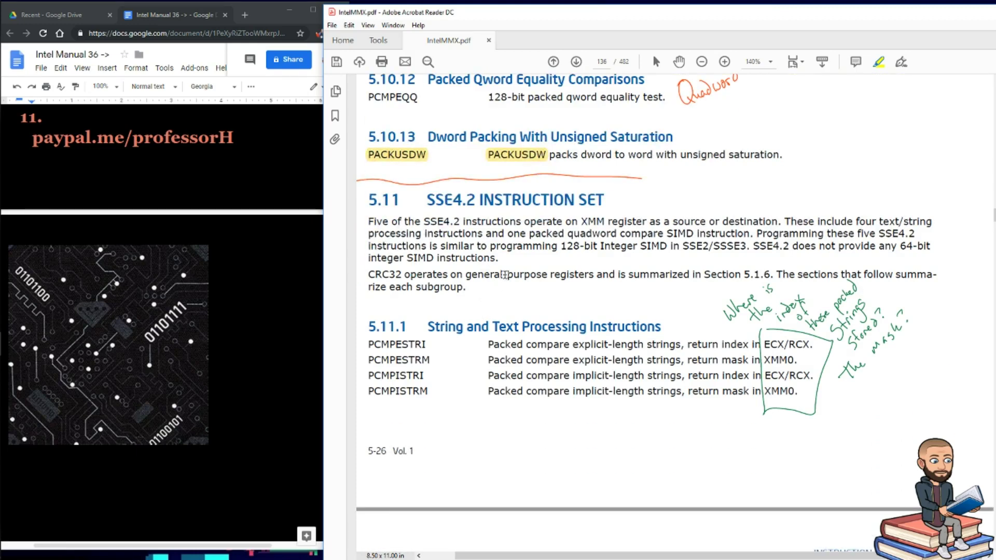
scroll(505, 275, "down", 3)
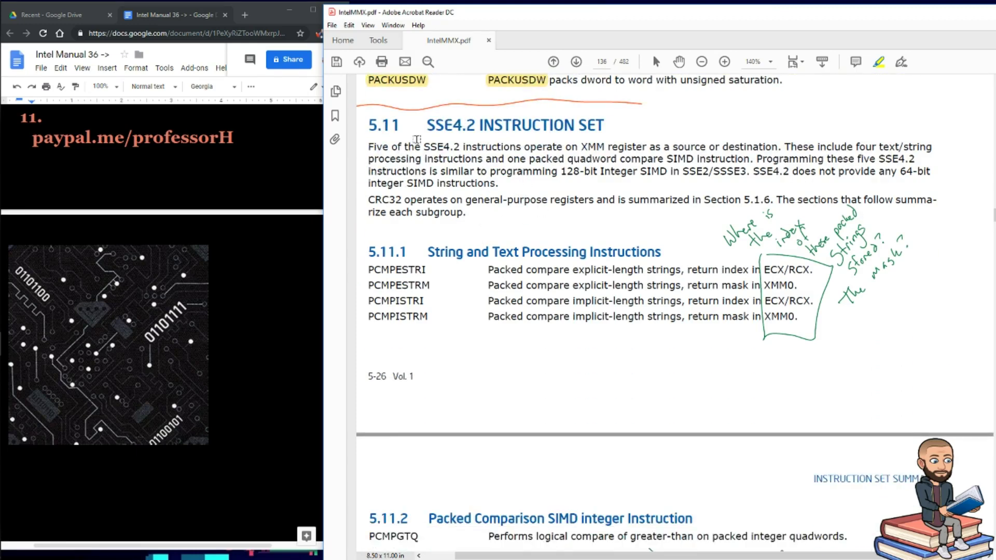